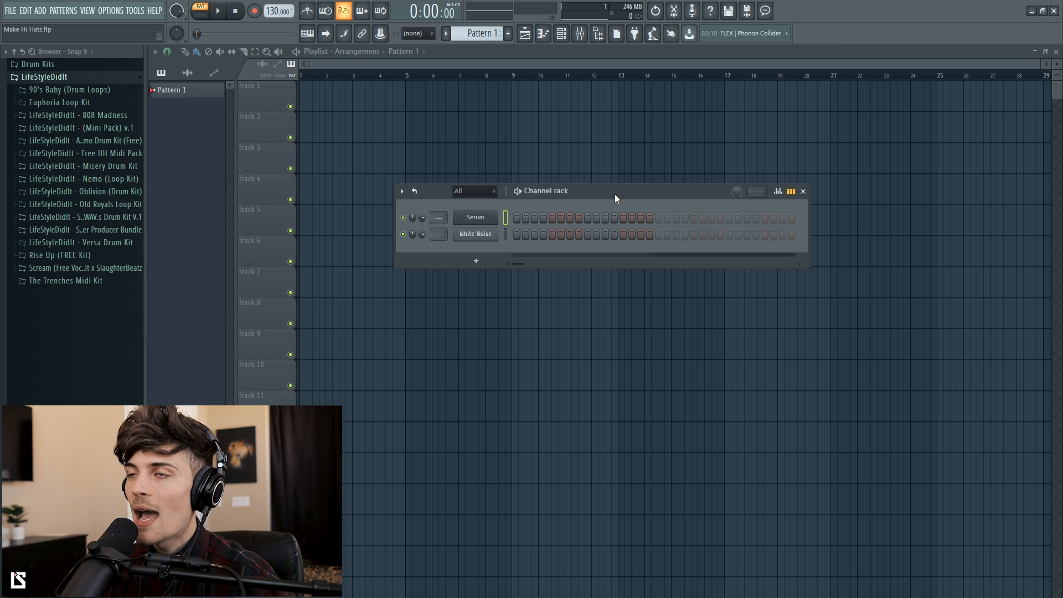
Audition the White Noise sample and examine its waveform in the channel settings
{"action": "left_click", "coordinate": [473, 236]}
{"action": "left_click", "coordinate": [288, 349]}
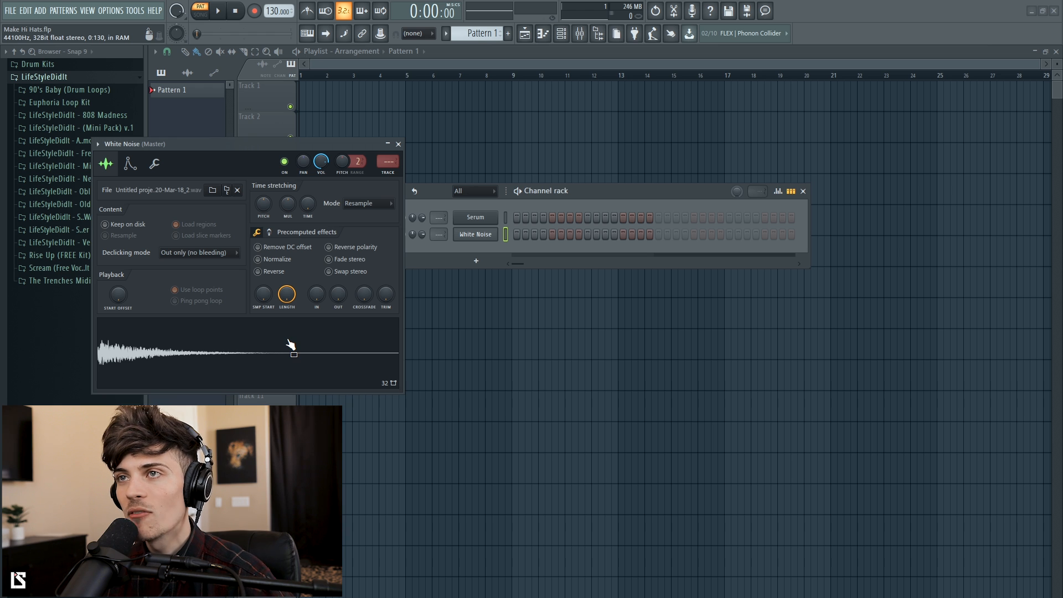
{"action": "left_click", "coordinate": [398, 145]}
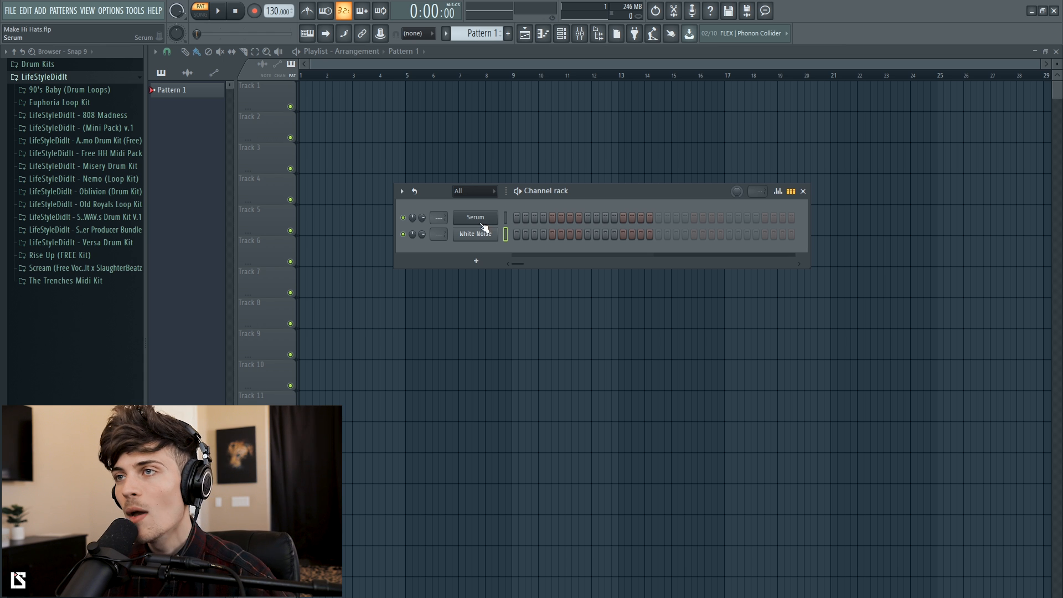
{"action": "left_click", "coordinate": [476, 233]}
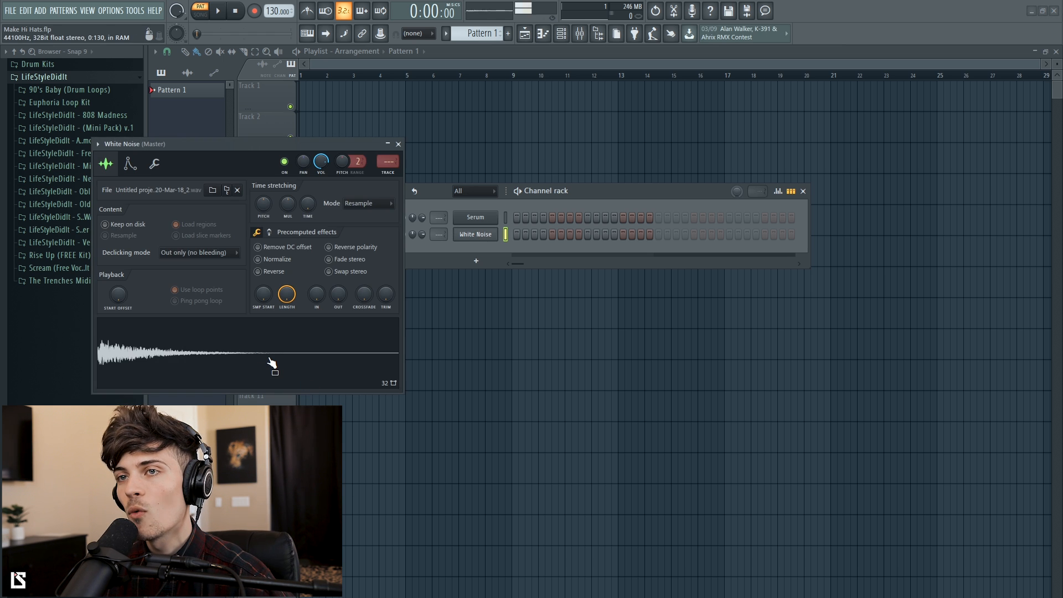
{"action": "left_click", "coordinate": [398, 144]}
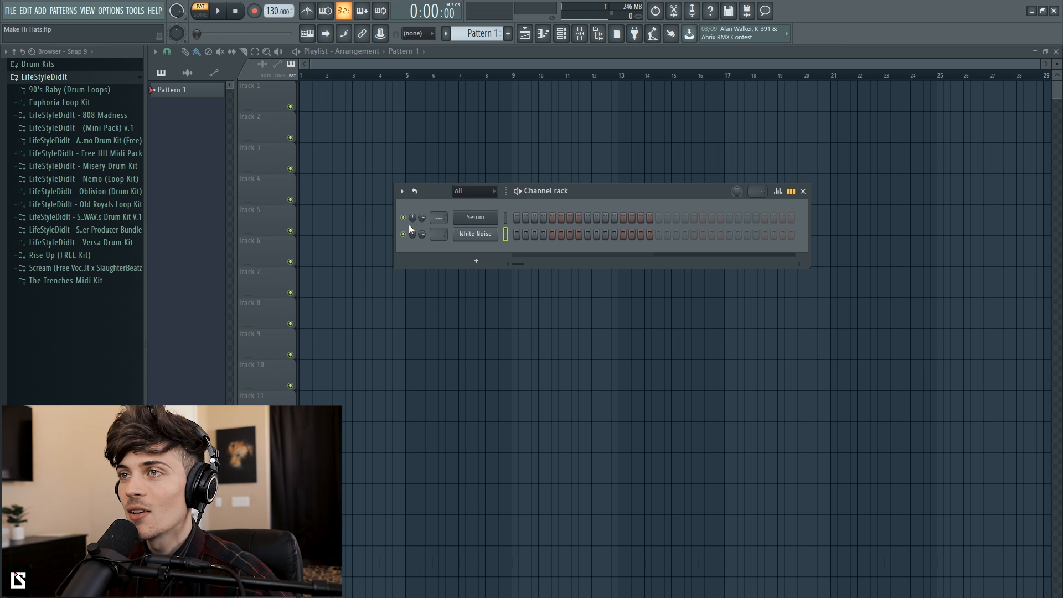
Route the White Noise channel to mixer insert 4
{"action": "left_click", "coordinate": [485, 235]}
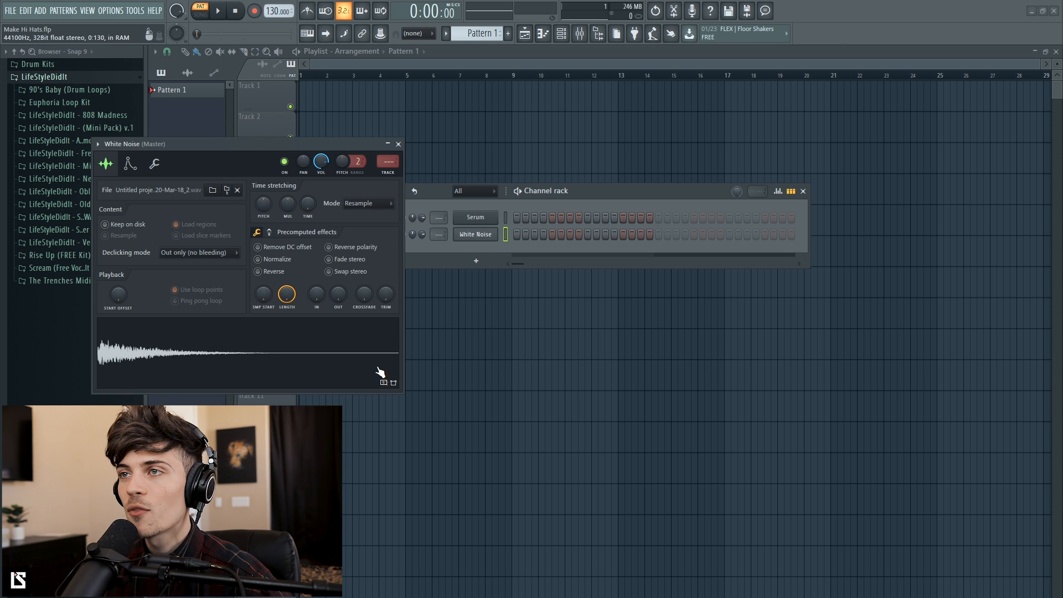
{"action": "left_click", "coordinate": [582, 37]}
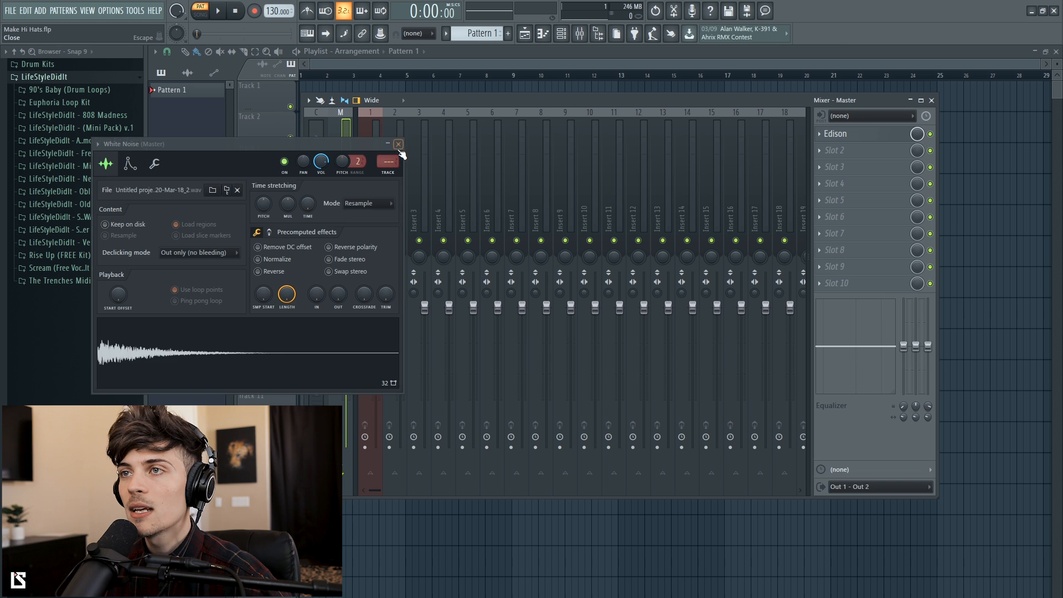
{"action": "left_click", "coordinate": [399, 144]}
{"action": "right_click", "coordinate": [450, 197]}
{"action": "mouse_move", "coordinate": [554, 208]}
{"action": "left_click", "coordinate": [593, 209]}
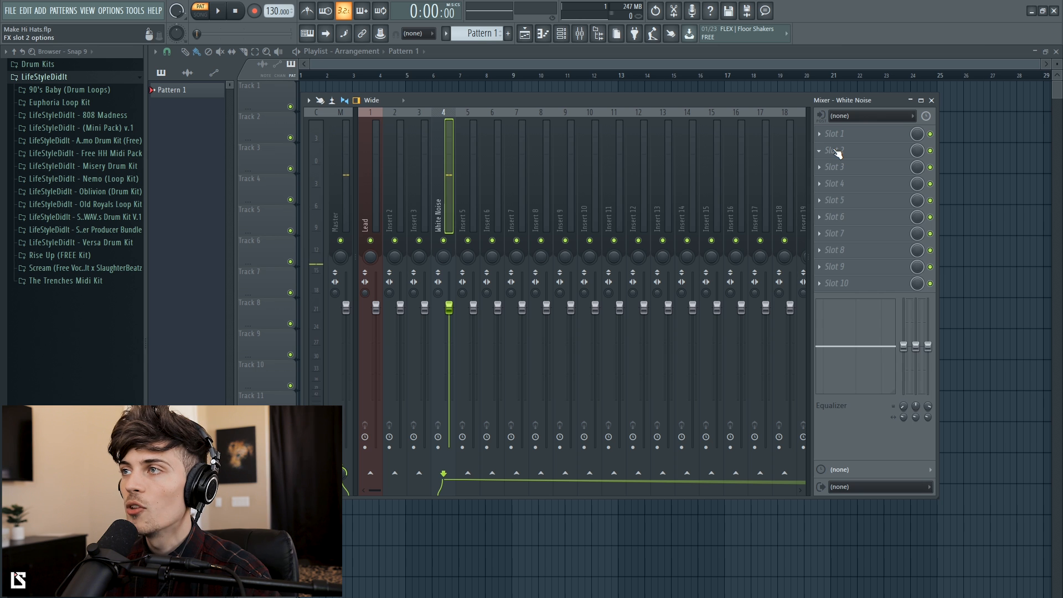
Load Fruity Parametric EQ 2 into slot 2 of the White Noise mixer track and raise its band 1 low cut into the mids
{"action": "left_click", "coordinate": [838, 153]}
{"action": "mouse_move", "coordinate": [966, 243]}
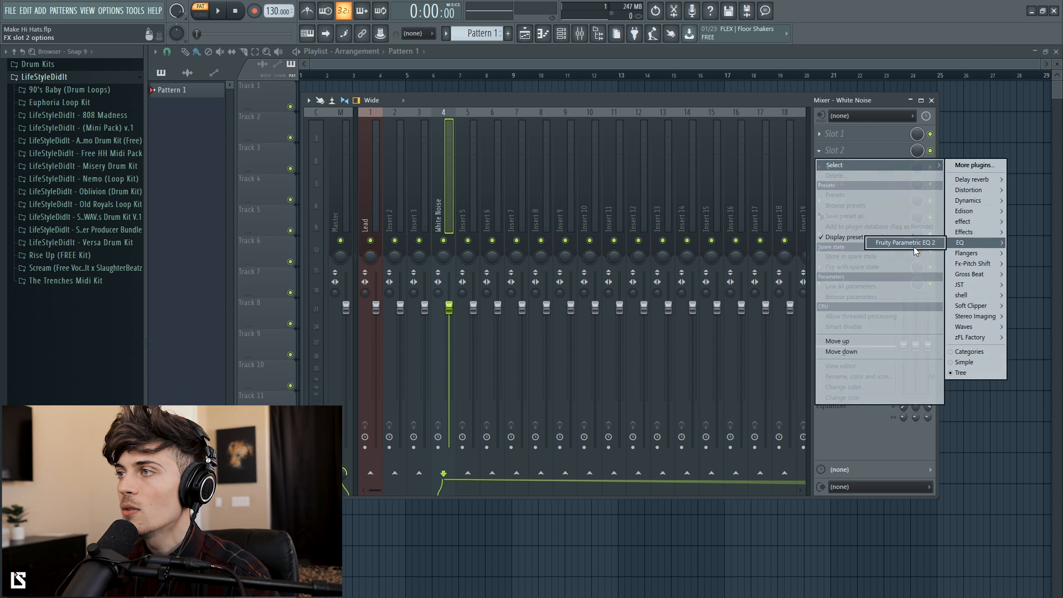
{"action": "left_click", "coordinate": [919, 247]}
{"action": "left_click_drag", "start_coordinate": [257, 109], "coordinate": [632, 157]}
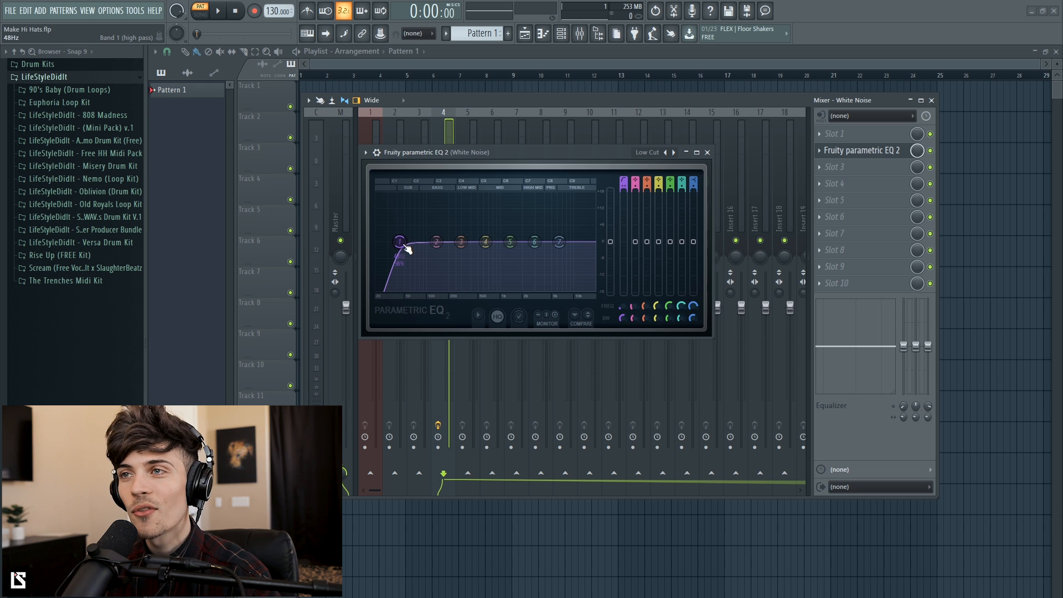
{"action": "left_click_drag", "start_coordinate": [407, 249], "coordinate": [429, 247]}
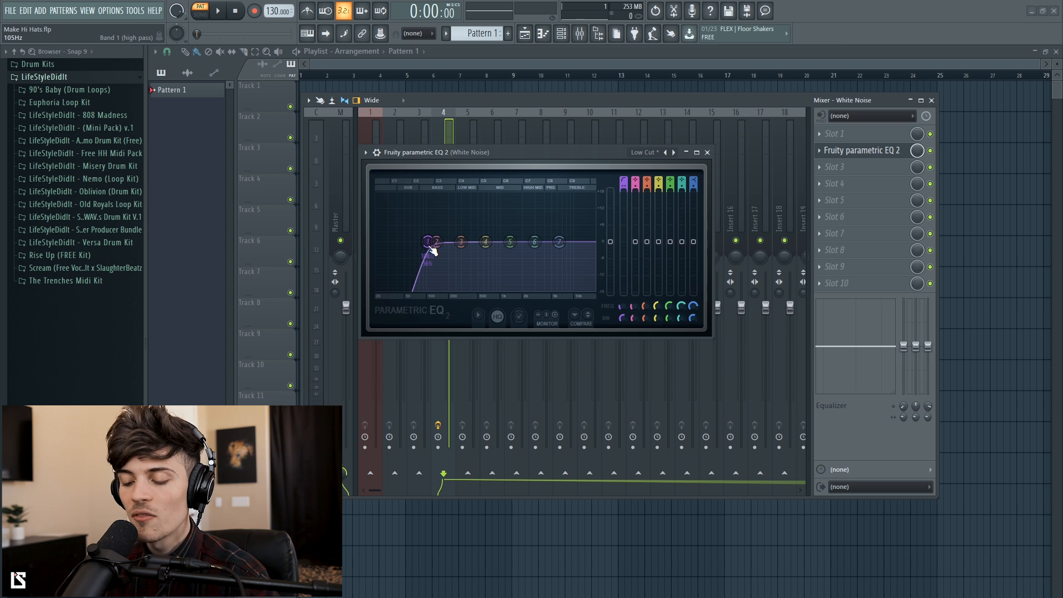
{"action": "left_click_drag", "start_coordinate": [432, 250], "coordinate": [512, 242]}
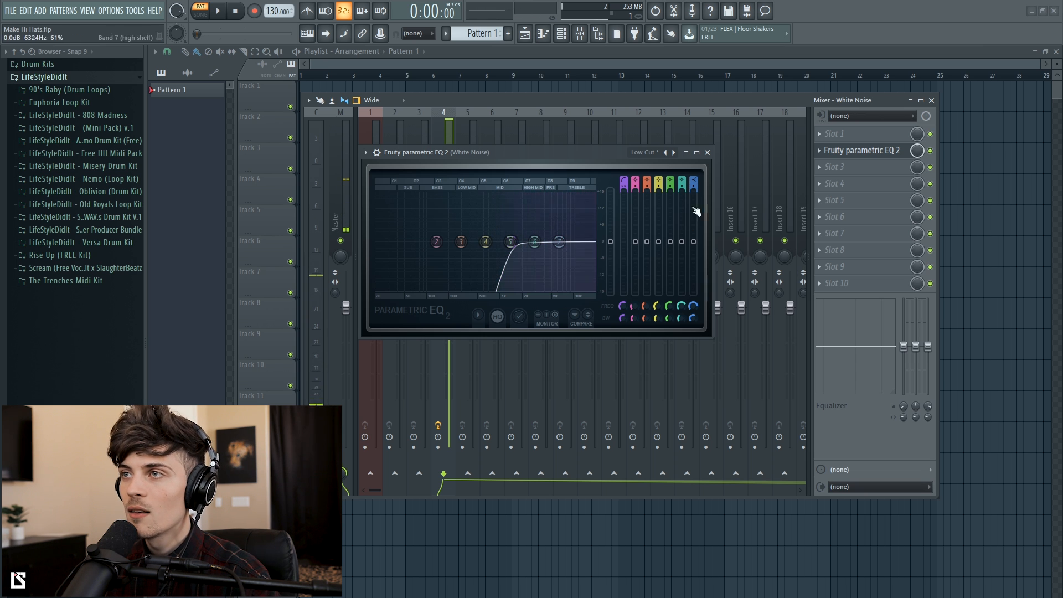
Cut a narrow notch in the treble with EQ band 6 and slightly boost the highs with the band 7 shelf
{"action": "left_click_drag", "start_coordinate": [536, 242], "coordinate": [552, 192]}
{"action": "scroll", "coordinate": [556, 209], "scroll_direction": "down", "scroll_amount": 3}
{"action": "left_click_drag", "start_coordinate": [682, 192], "coordinate": [686, 257]}
{"action": "left_click_drag", "start_coordinate": [560, 242], "coordinate": [583, 235]}
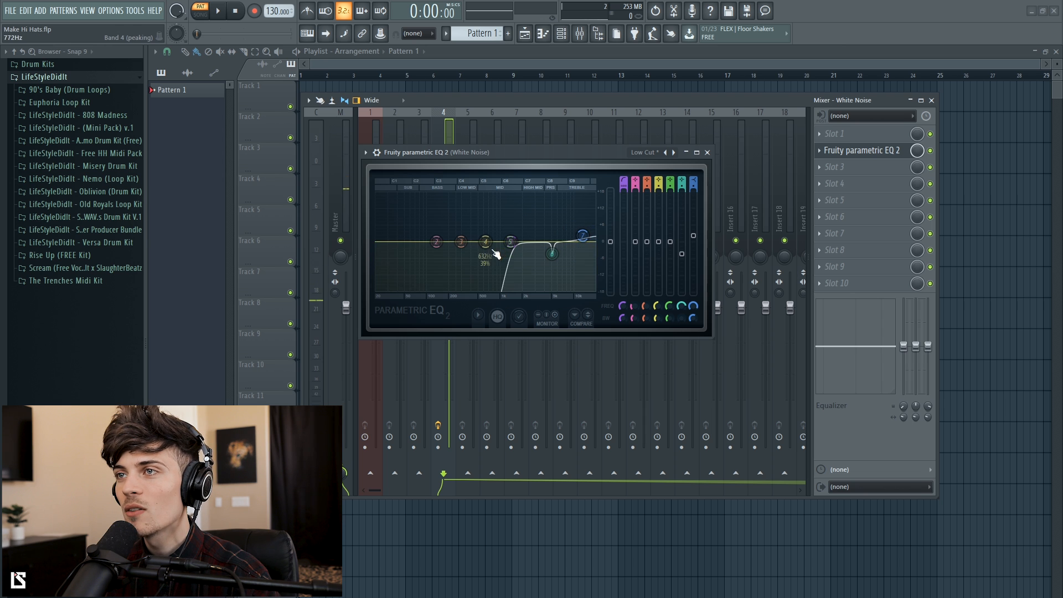
Boost the treble with EQ band 4 and raise the band 1 low cut to about 2140 Hz
{"action": "left_click_drag", "start_coordinate": [486, 241], "coordinate": [573, 228]}
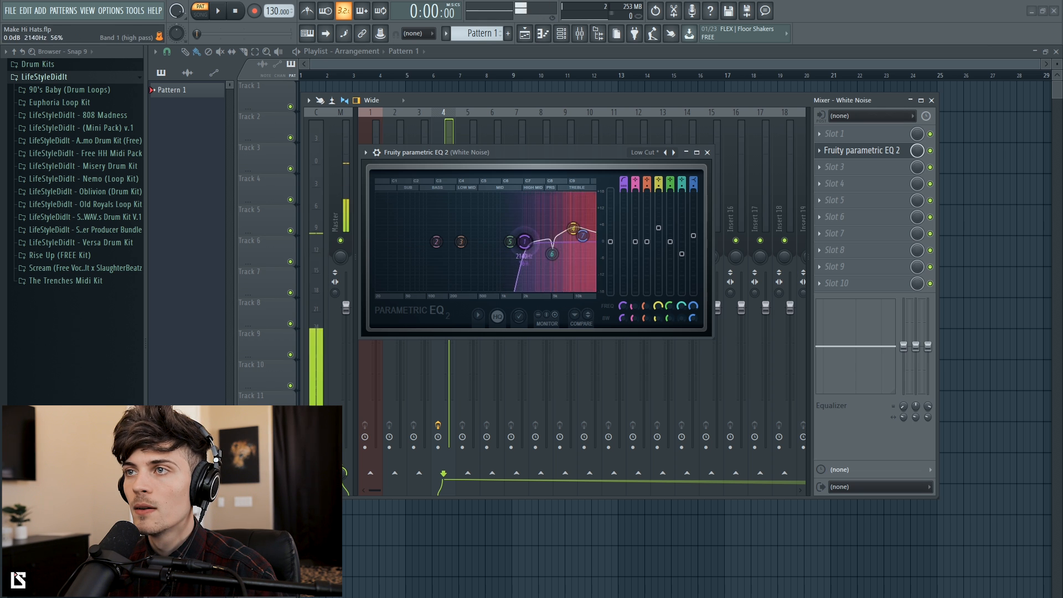
{"action": "left_click_drag", "start_coordinate": [510, 242], "coordinate": [519, 241]}
{"action": "left_click", "coordinate": [707, 152]}
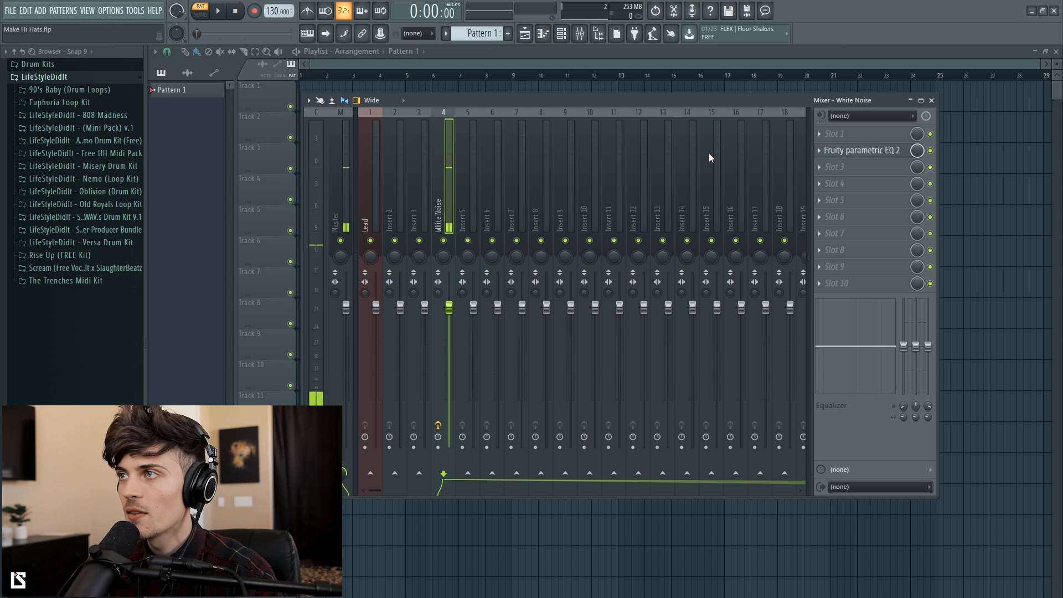
Increase the fade-out of the White Noise sample in its channel settings
{"action": "left_click", "coordinate": [933, 100]}
{"action": "left_click", "coordinate": [495, 235]}
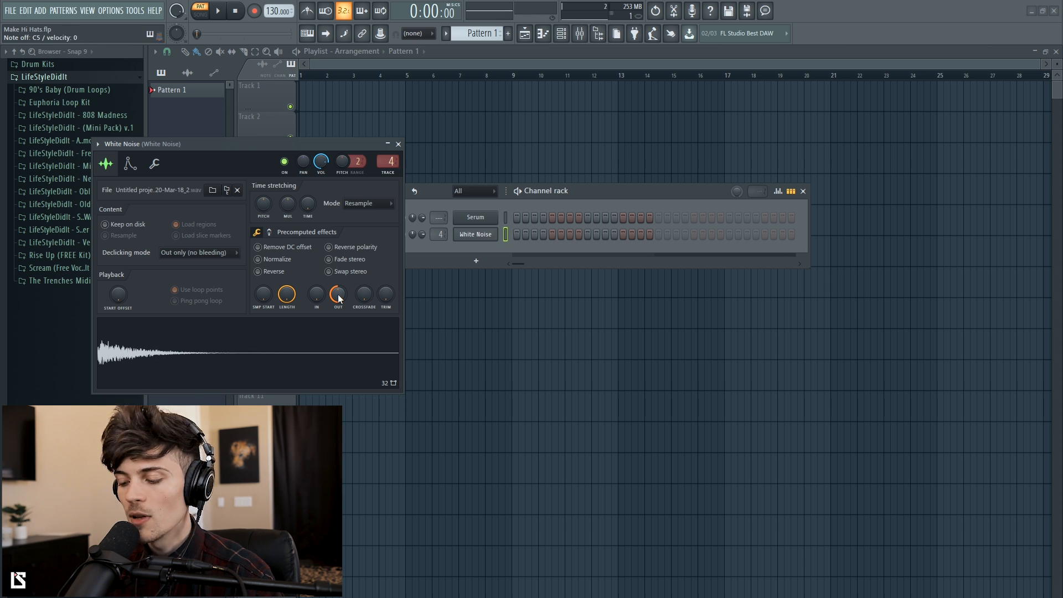
{"action": "left_click", "coordinate": [398, 144]}
Load Kramer Tape Stereo into slot 3 of the White Noise mixer track
{"action": "left_click", "coordinate": [580, 33]}
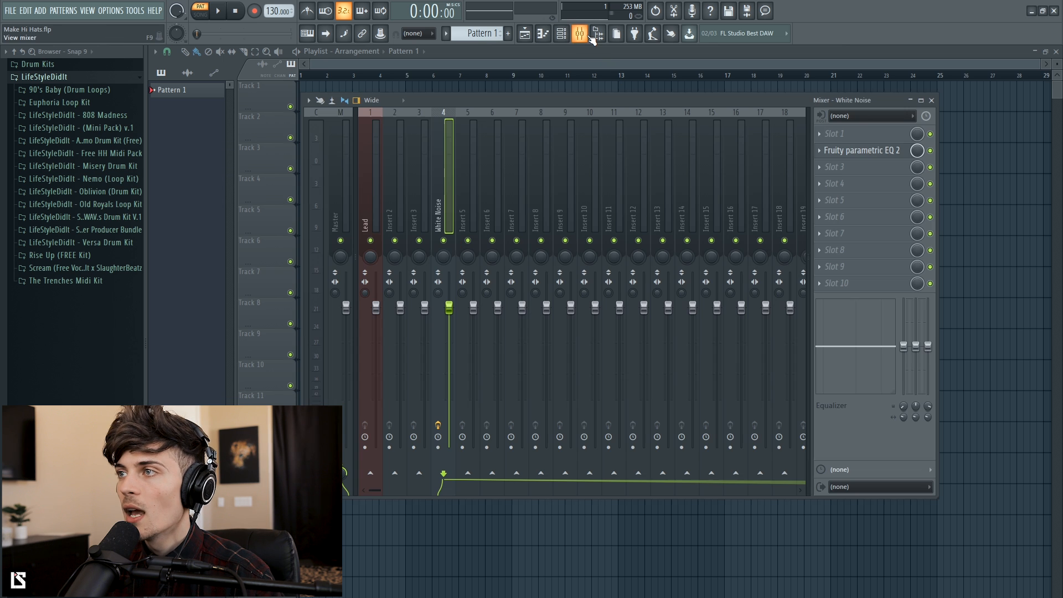
{"action": "left_click", "coordinate": [835, 171]}
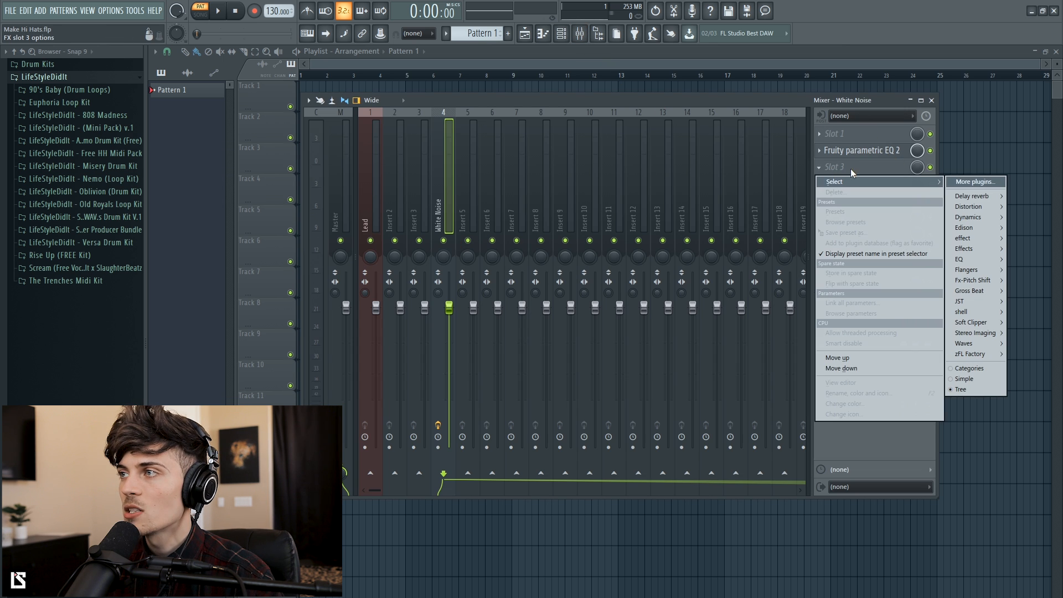
{"action": "mouse_move", "coordinate": [974, 344]}
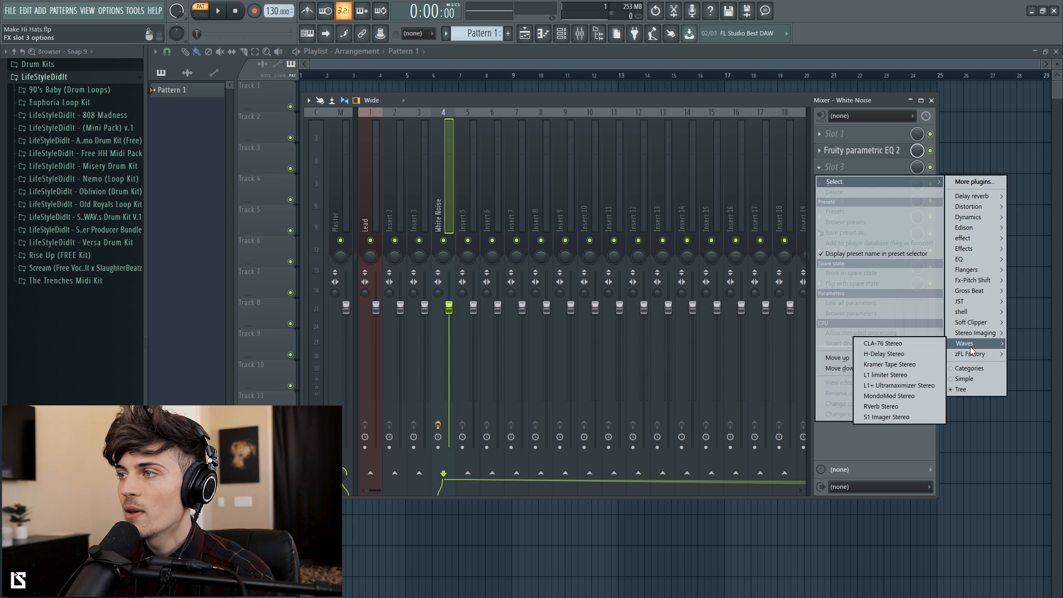
{"action": "left_click", "coordinate": [901, 365]}
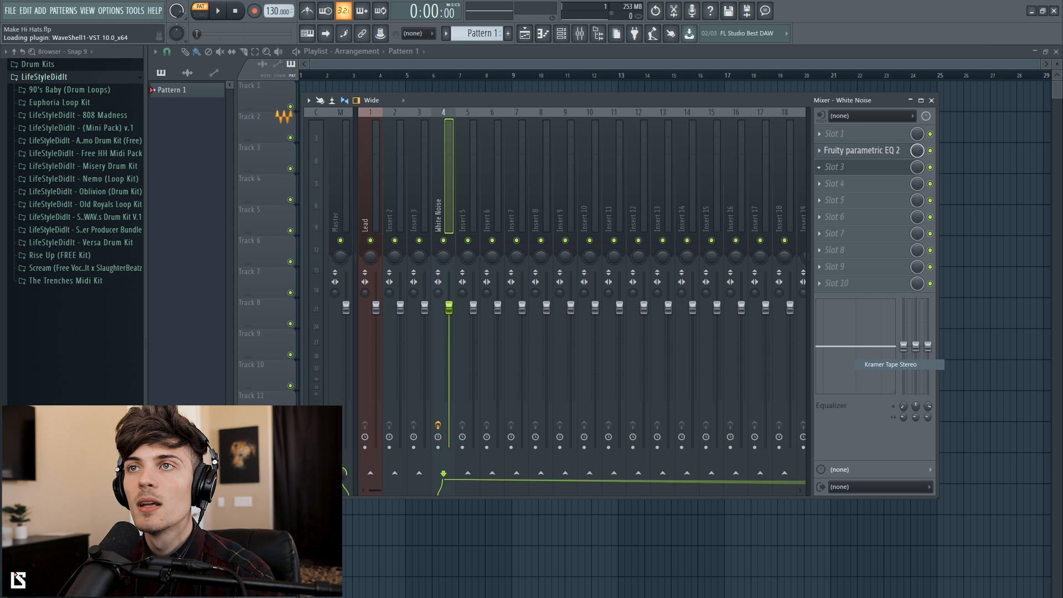
{"action": "left_click_drag", "start_coordinate": [255, 115], "coordinate": [467, 146]}
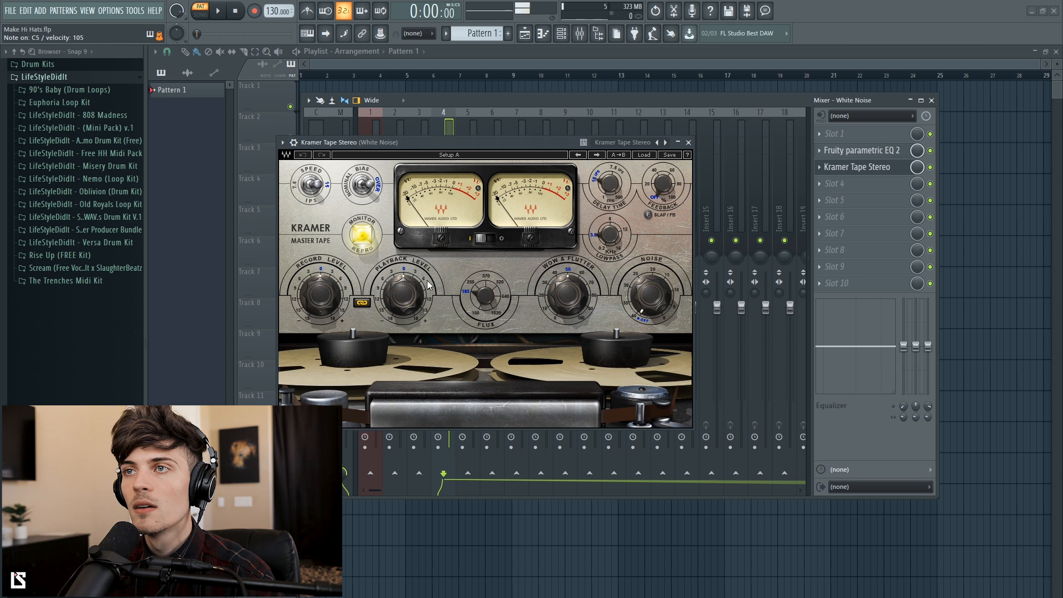
Raise the Kramer Tape record level and move the plugin above the EQ in the effect chain
{"action": "left_click_drag", "start_coordinate": [320, 295], "coordinate": [320, 262]}
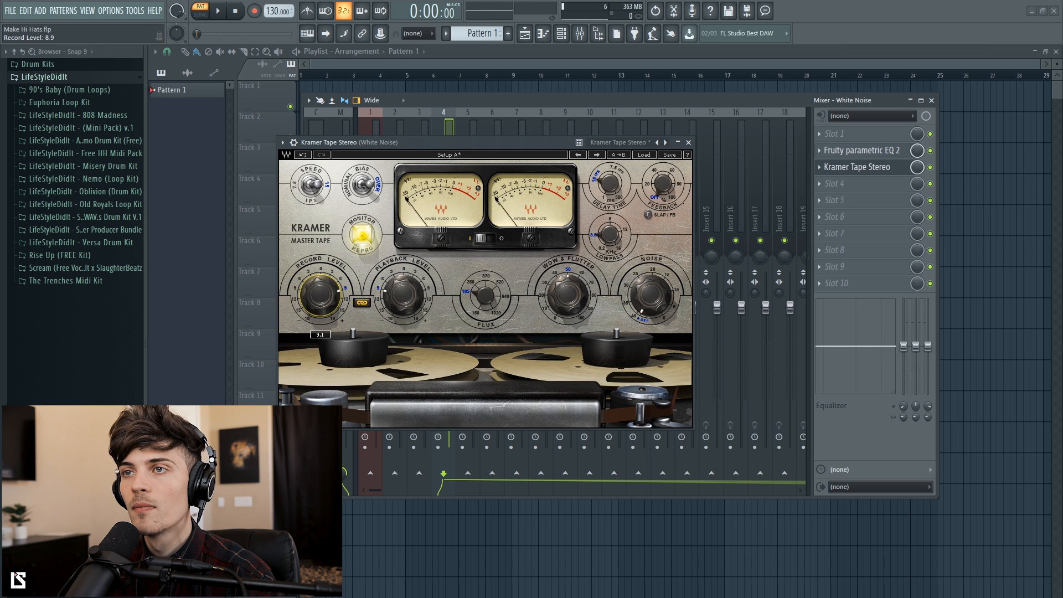
{"action": "left_click_drag", "start_coordinate": [886, 167], "coordinate": [886, 149]}
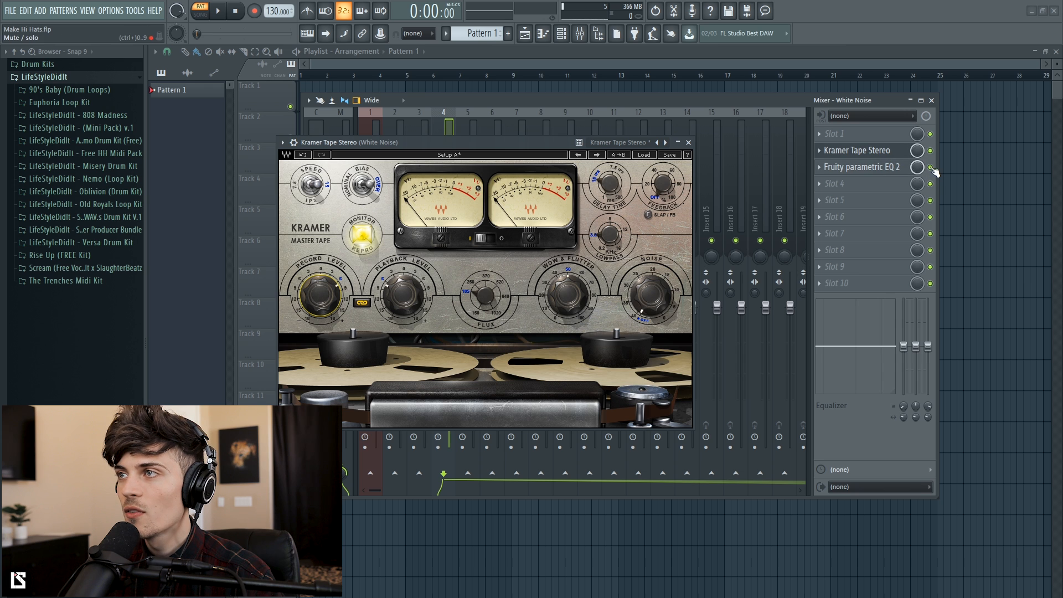
{"action": "mouse_move", "coordinate": [327, 298]}
{"action": "left_mouse_down"}
{"action": "mouse_move", "coordinate": [328, 284]}
{"action": "mouse_move", "coordinate": [344, 301]}
{"action": "left_mouse_up"}
Try the Kramer Tape Flux control and turn Wow & Flutter down to its minimum
{"action": "left_click", "coordinate": [485, 296]}
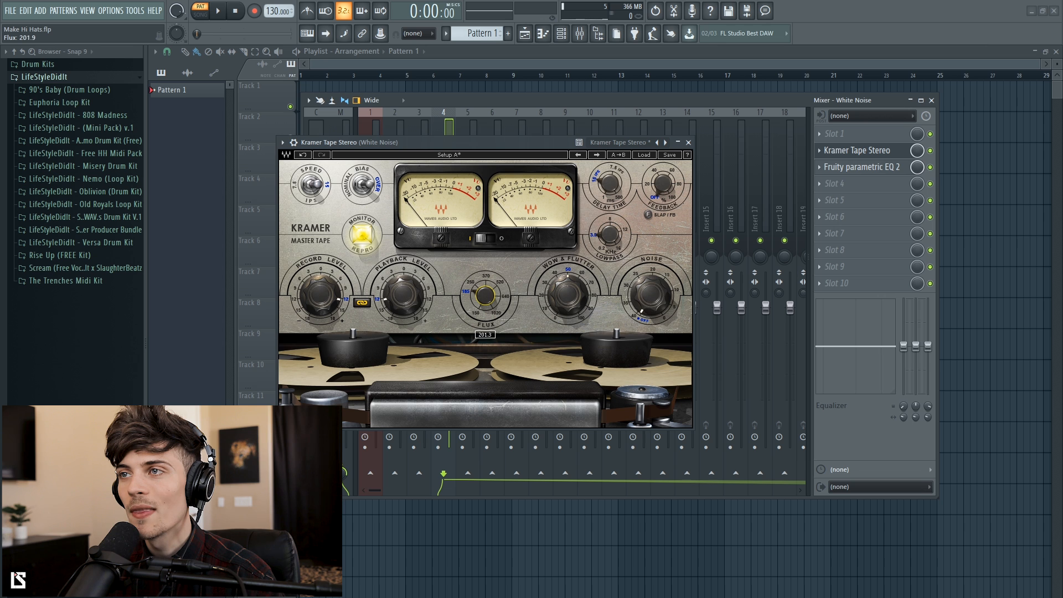
{"action": "left_click_drag", "start_coordinate": [567, 295], "coordinate": [567, 321]}
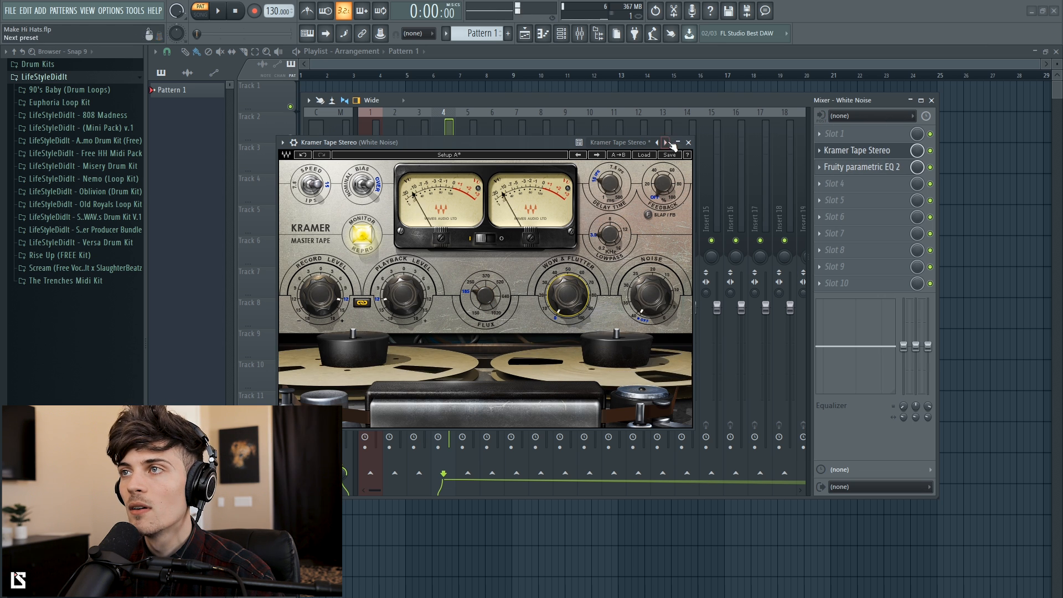
{"action": "left_click", "coordinate": [689, 143]}
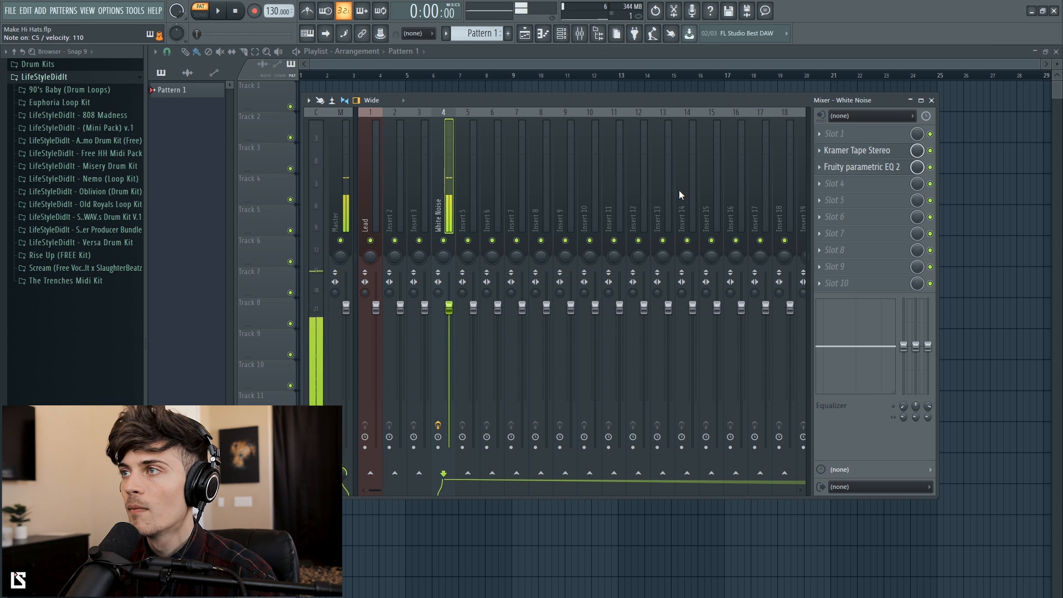
{"action": "left_click", "coordinate": [931, 100]}
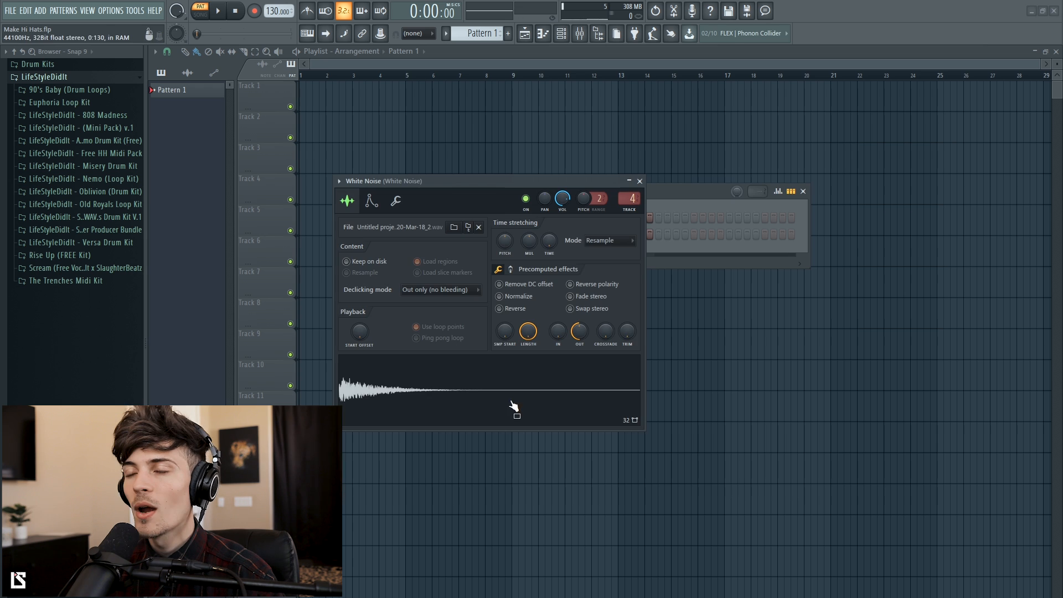
Change the White Noise channel's filter type to LP
{"action": "left_click", "coordinate": [373, 201]}
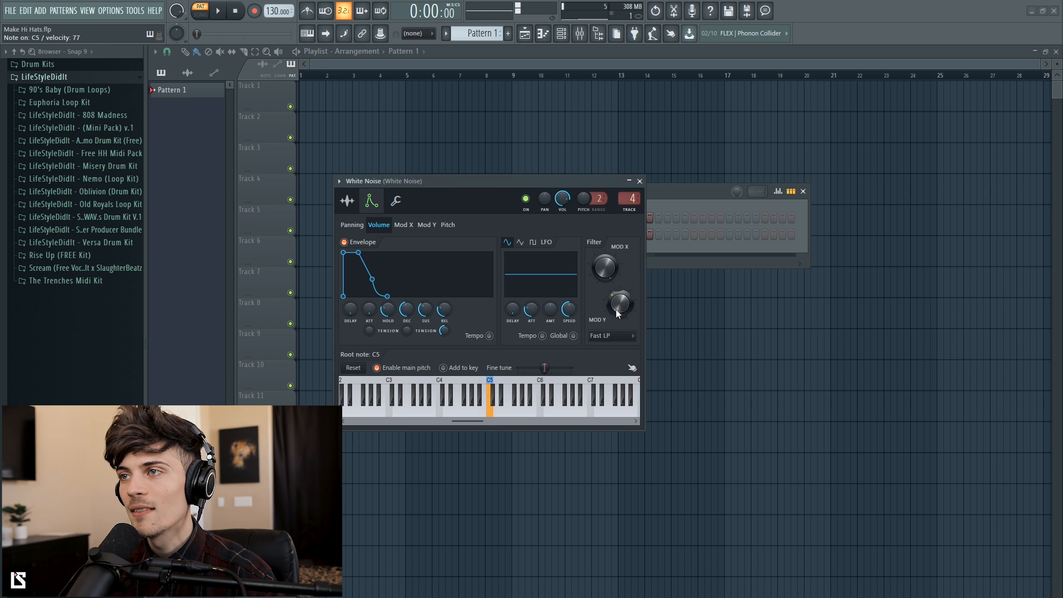
{"action": "left_click", "coordinate": [610, 336]}
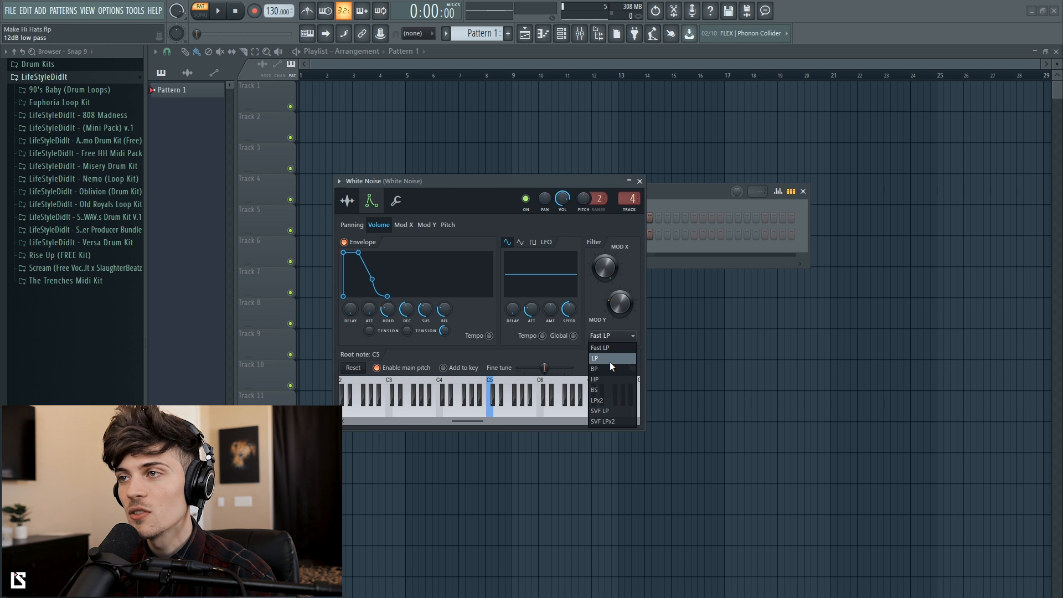
{"action": "left_click", "coordinate": [609, 360]}
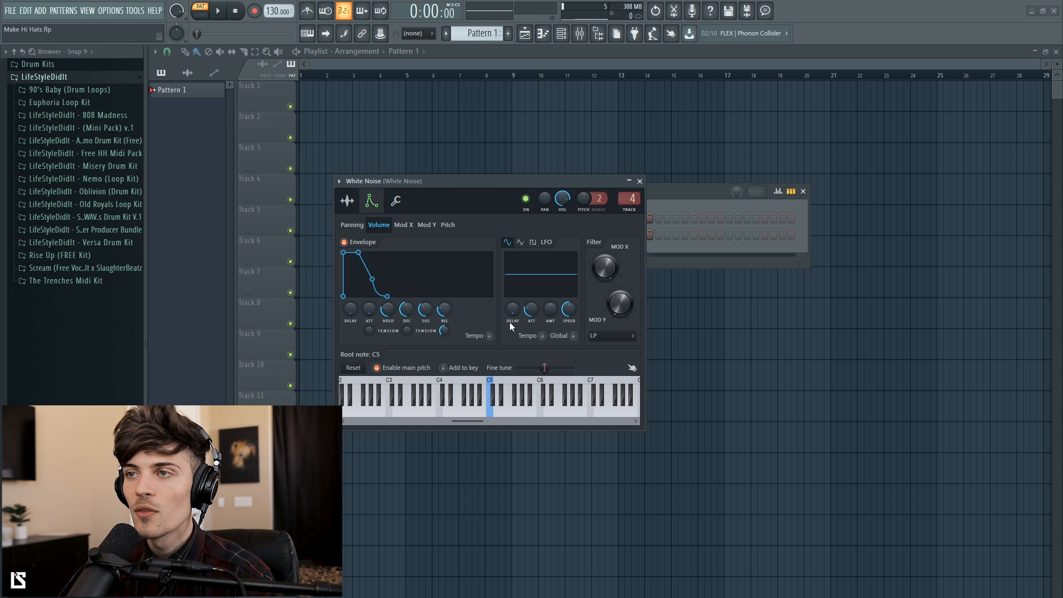
Try boosting the White Noise sample with the Boost precomputed effect
{"action": "left_click", "coordinate": [348, 202]}
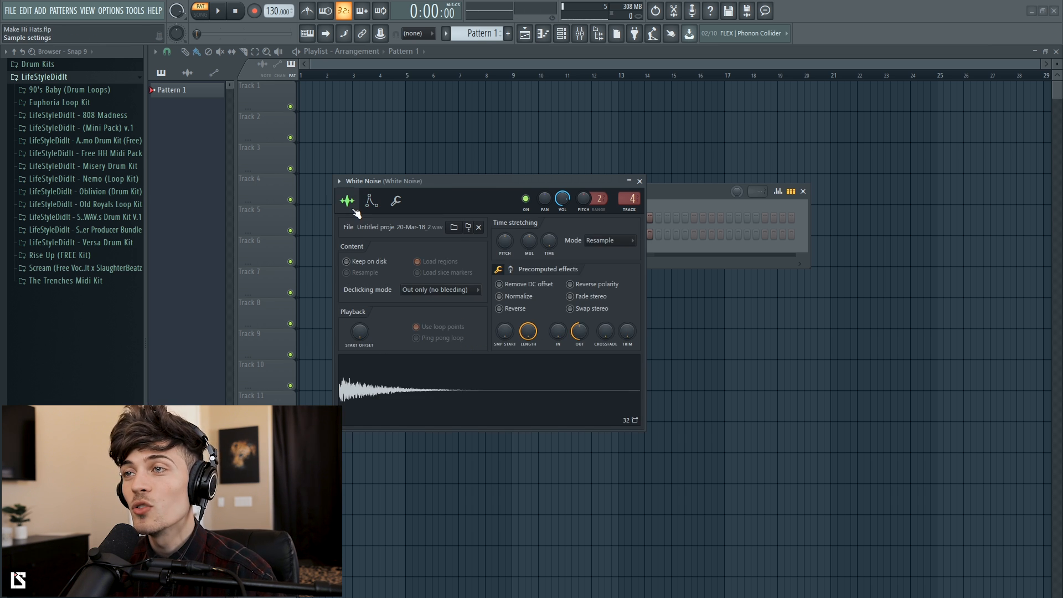
{"action": "left_click", "coordinate": [510, 269]}
{"action": "left_click_drag", "start_coordinate": [510, 291], "coordinate": [511, 267]}
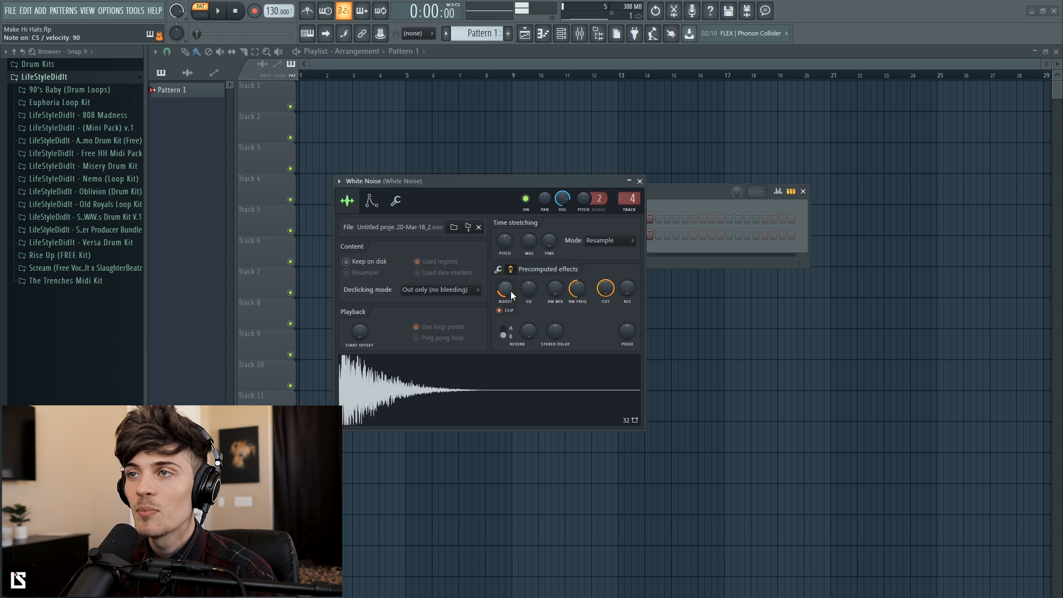
{"action": "left_click_drag", "start_coordinate": [510, 292], "coordinate": [530, 334]}
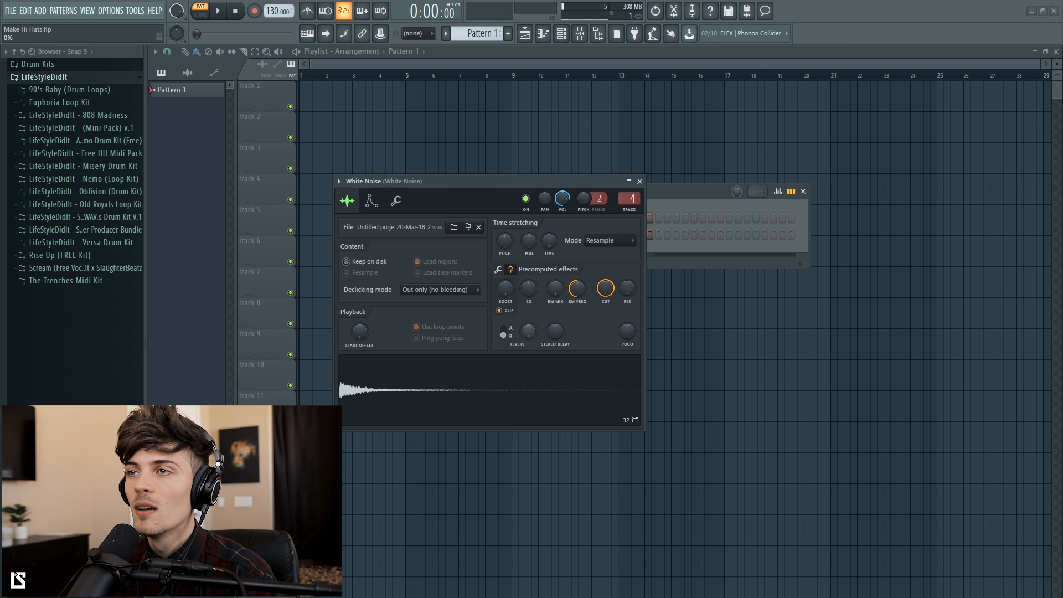
{"action": "left_click", "coordinate": [641, 181]}
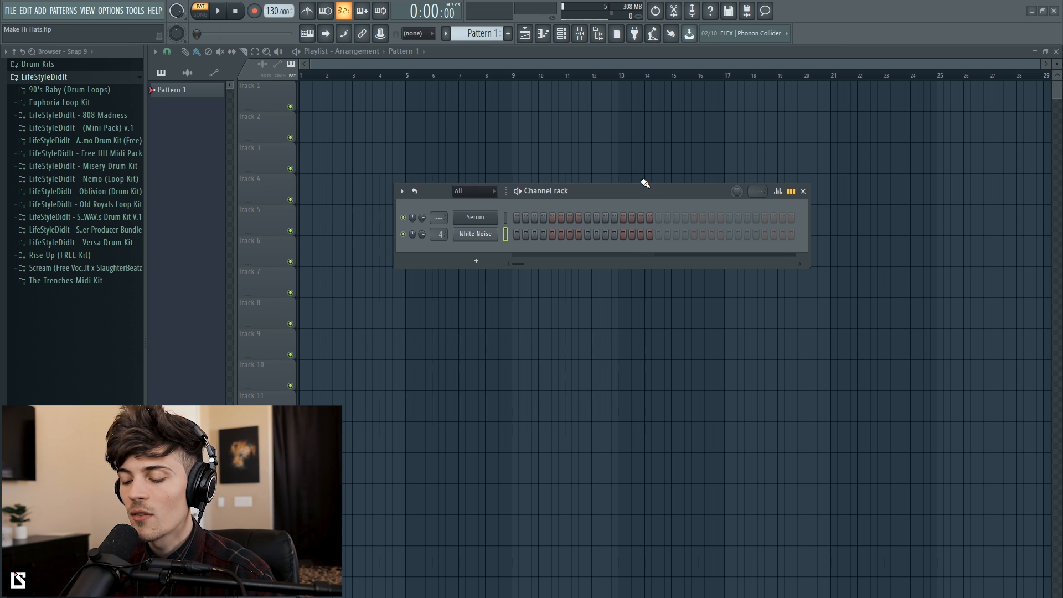
Add Fruity Chorus to the fourth effect slot of the White Noise mixer track
{"action": "left_click", "coordinate": [582, 35]}
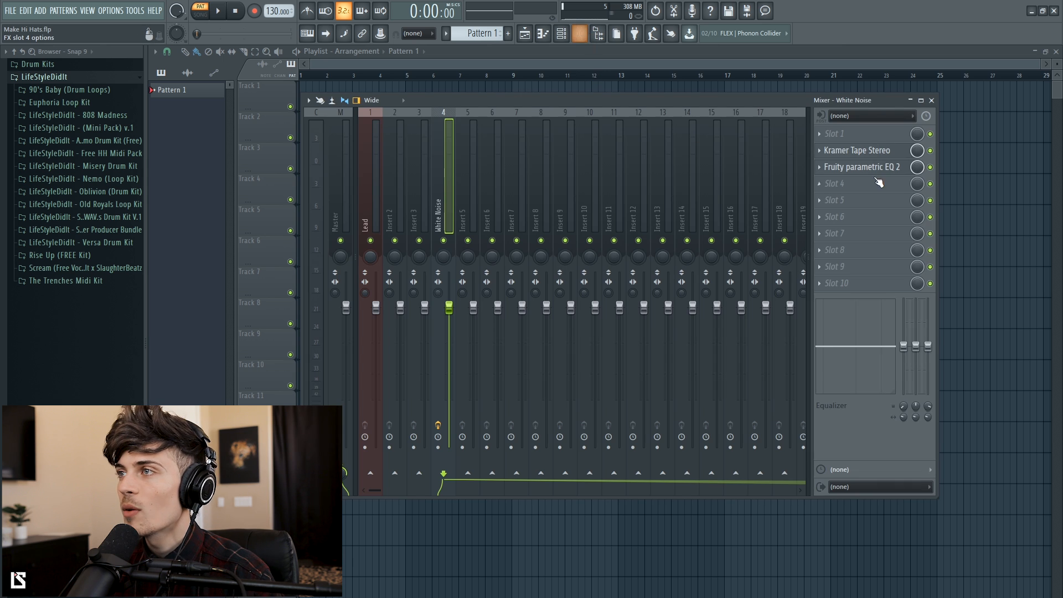
{"action": "left_click", "coordinate": [834, 189]}
{"action": "mouse_move", "coordinate": [853, 198]}
{"action": "mouse_move", "coordinate": [968, 288]}
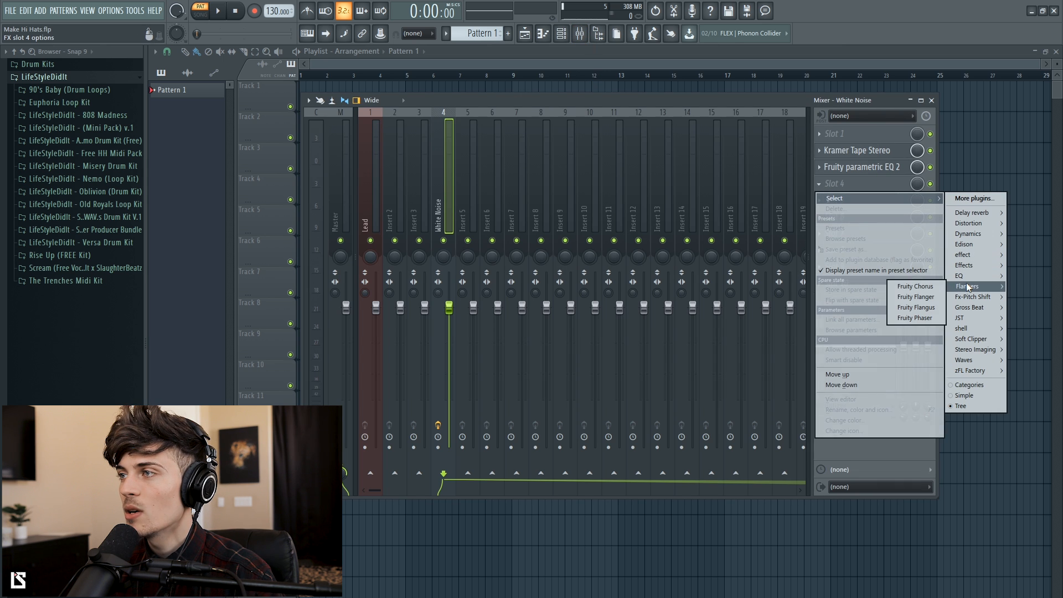
{"action": "left_click", "coordinate": [915, 286]}
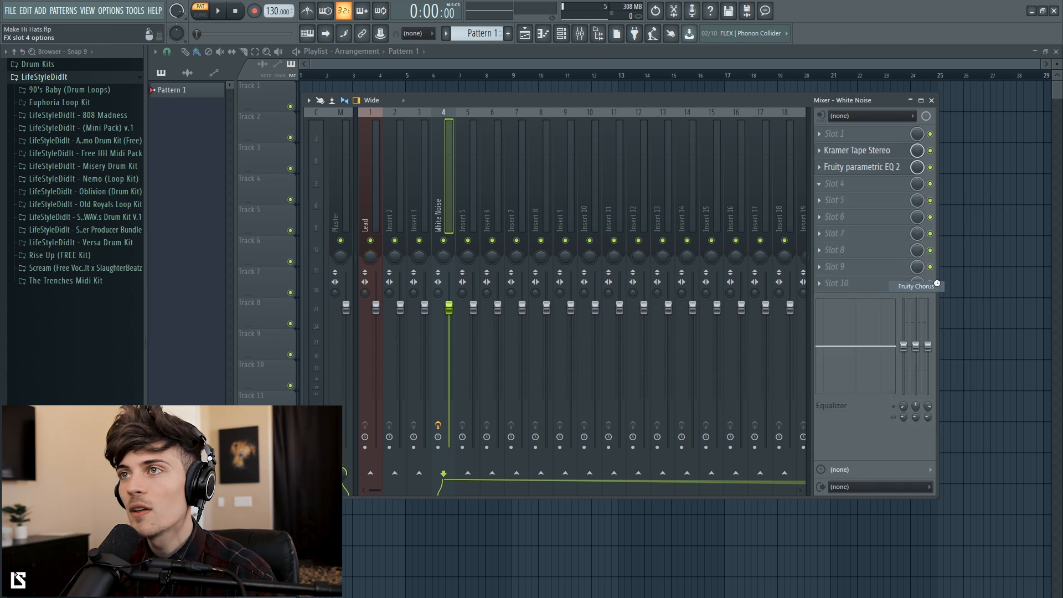
{"action": "left_click_drag", "start_coordinate": [250, 128], "coordinate": [569, 198]}
Audition the Fruity Chorus presets on the White Noise track and settle on Light HF
{"action": "left_click", "coordinate": [637, 196]}
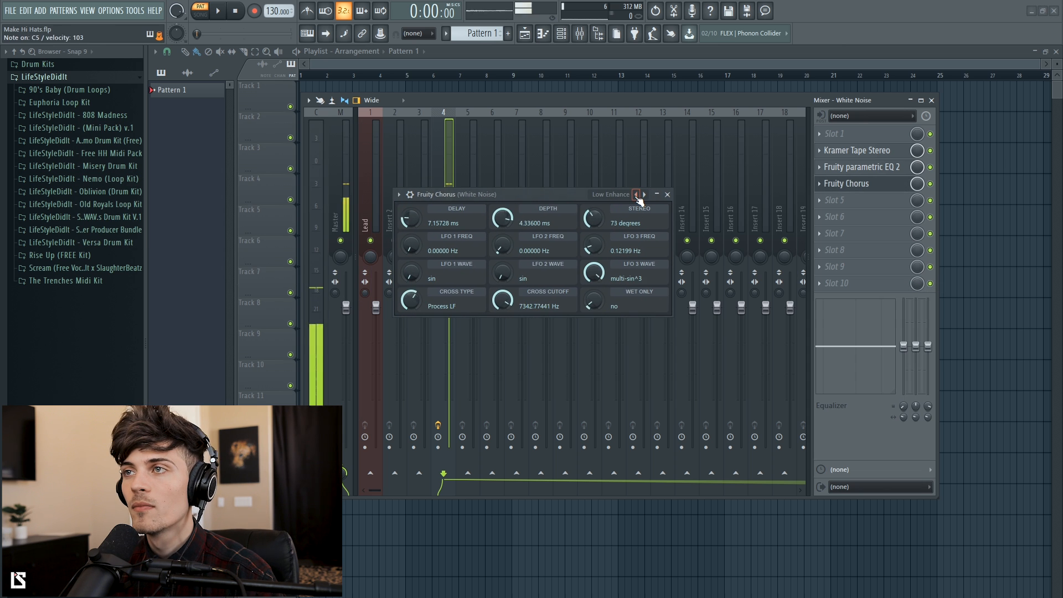
{"action": "left_click", "coordinate": [637, 196]}
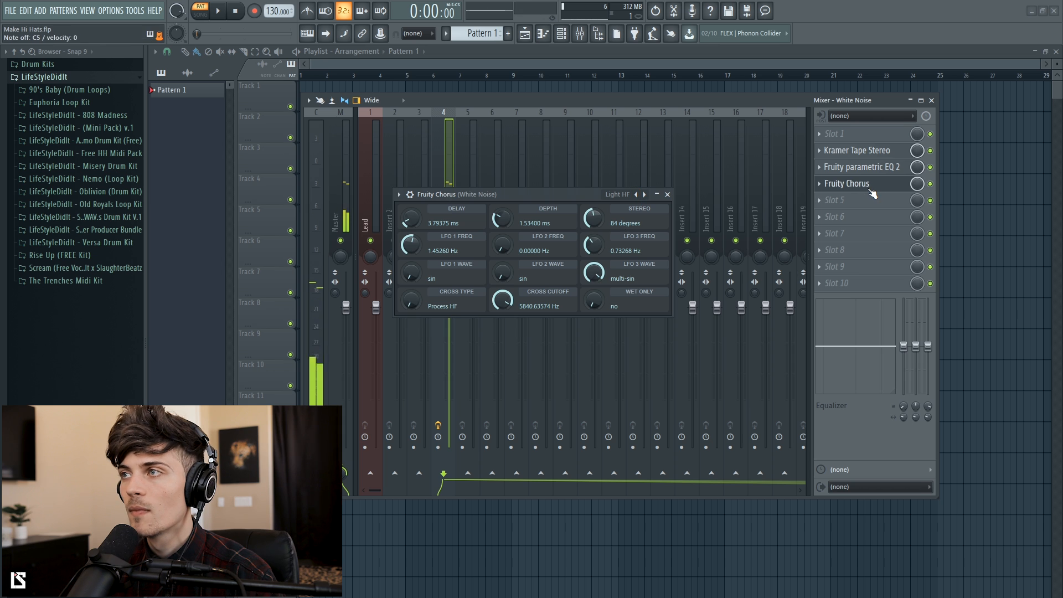
{"action": "left_click", "coordinate": [644, 195]}
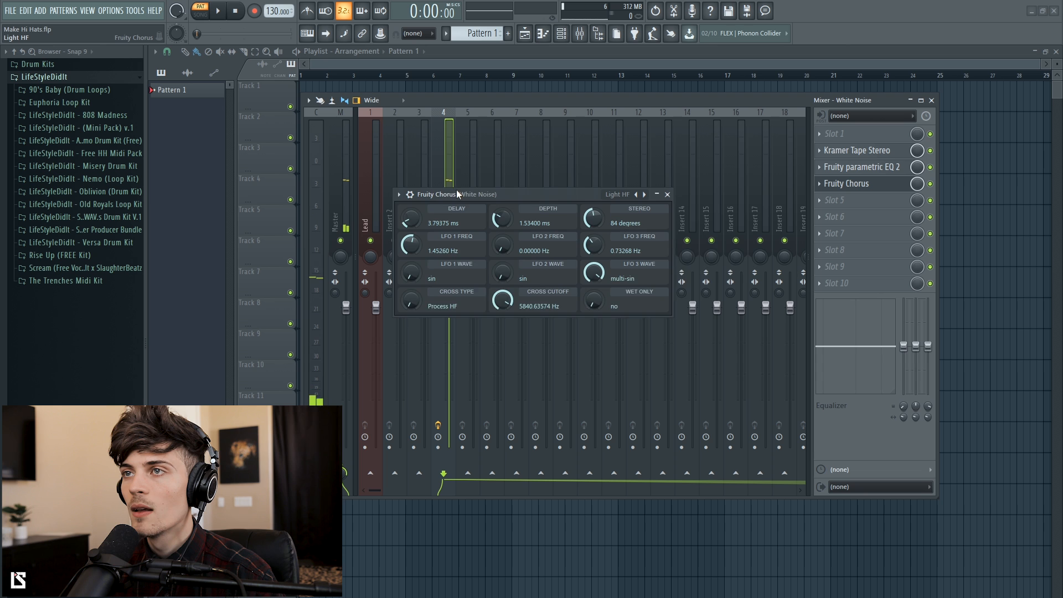
Move Fruity Chorus above Kramer Tape Stereo in the effect chain and close the chorus window
{"action": "left_click_drag", "start_coordinate": [481, 194], "coordinate": [567, 145]}
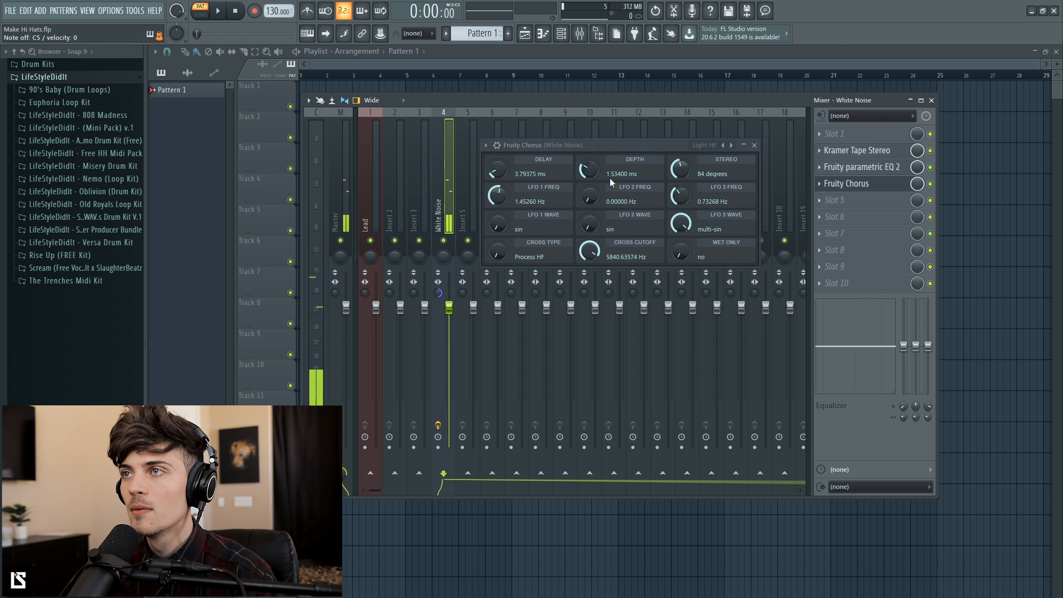
{"action": "left_click_drag", "start_coordinate": [612, 145], "coordinate": [589, 280]}
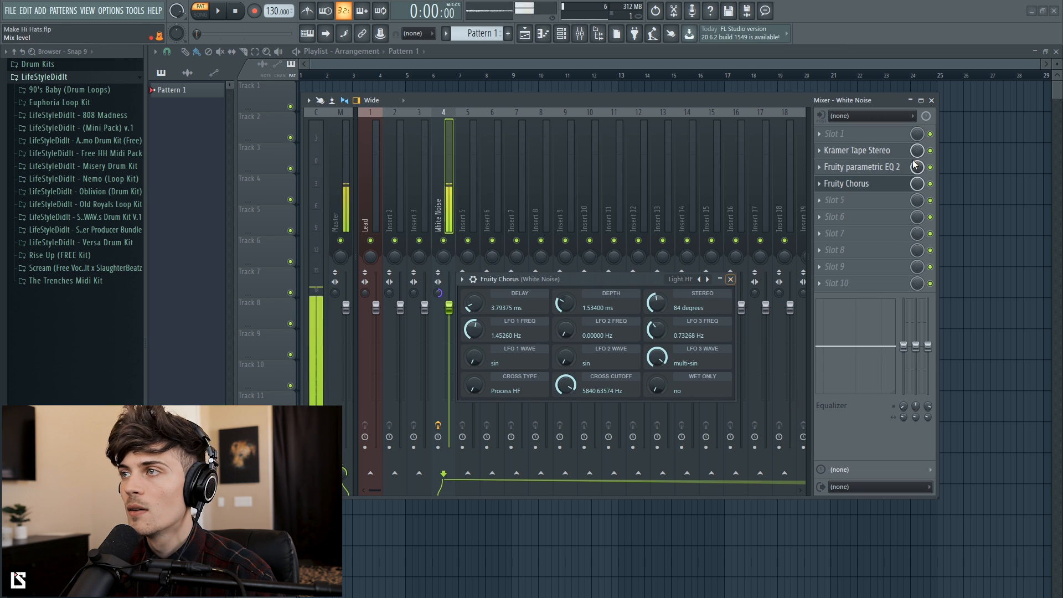
{"action": "left_click_drag", "start_coordinate": [896, 184], "coordinate": [895, 152]}
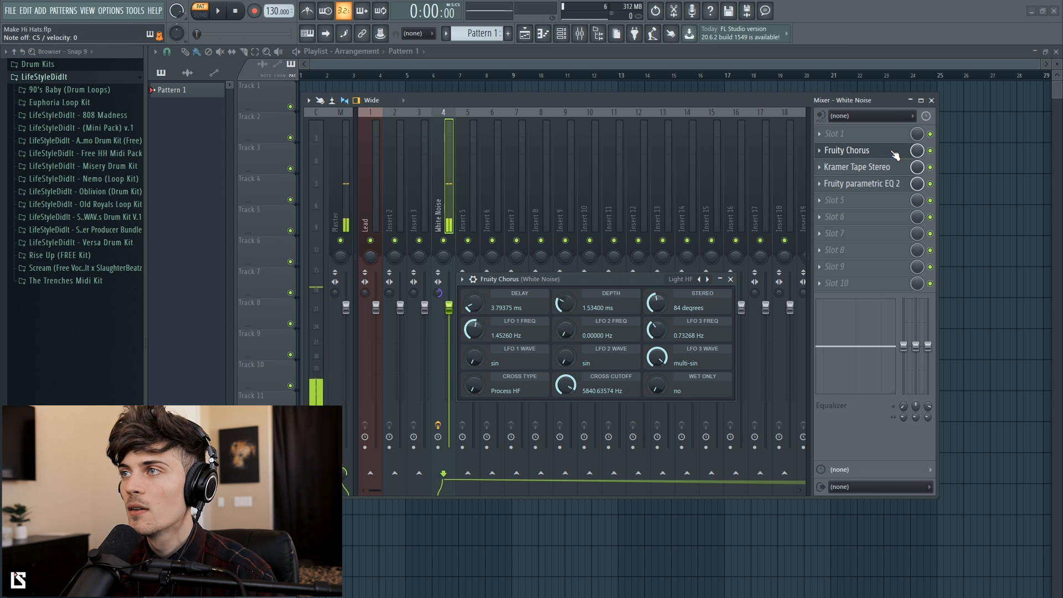
{"action": "left_click", "coordinate": [732, 280]}
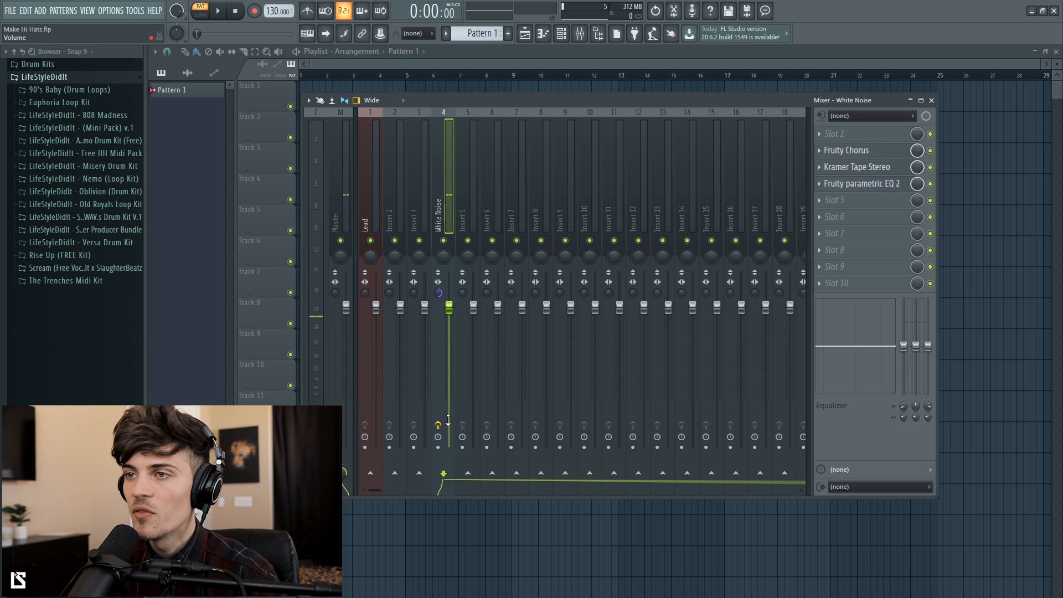
Raise the volume fader of the White Noise mixer track
{"action": "left_click", "coordinate": [561, 33]}
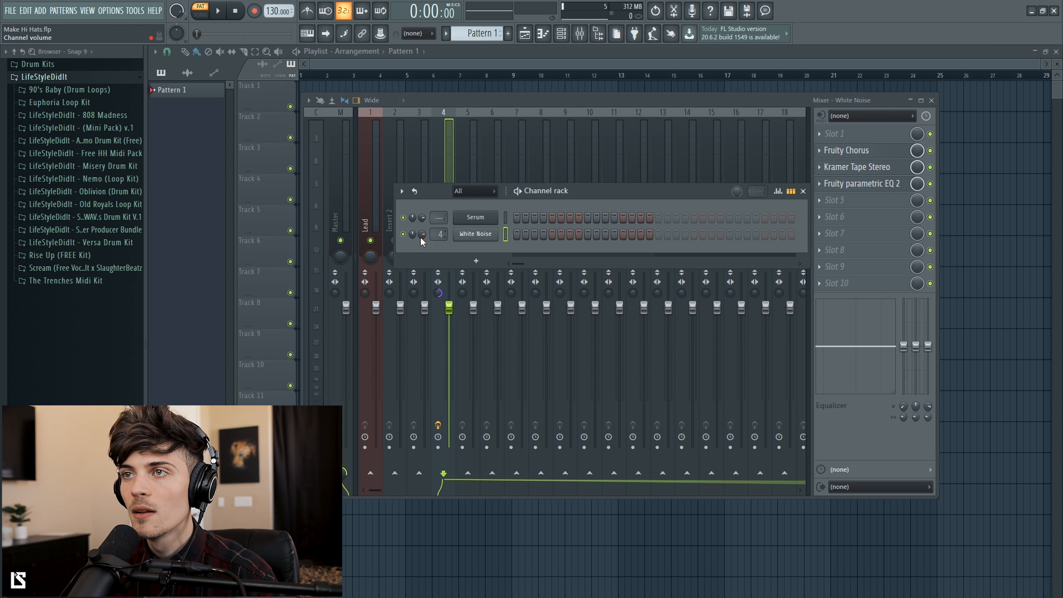
{"action": "left_click_drag", "start_coordinate": [453, 320], "coordinate": [453, 305]}
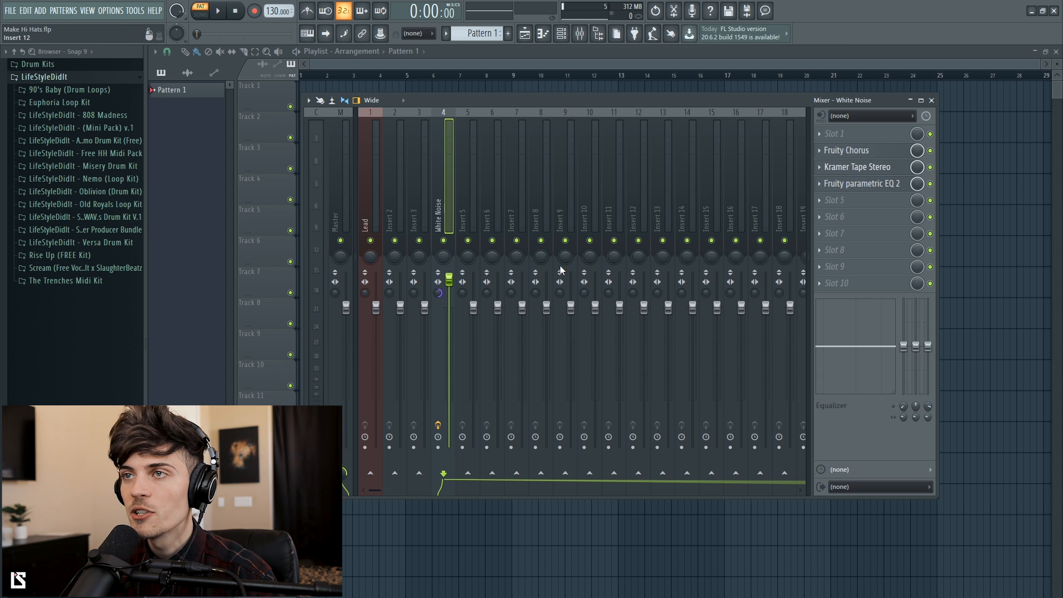
{"action": "left_click", "coordinate": [443, 425]}
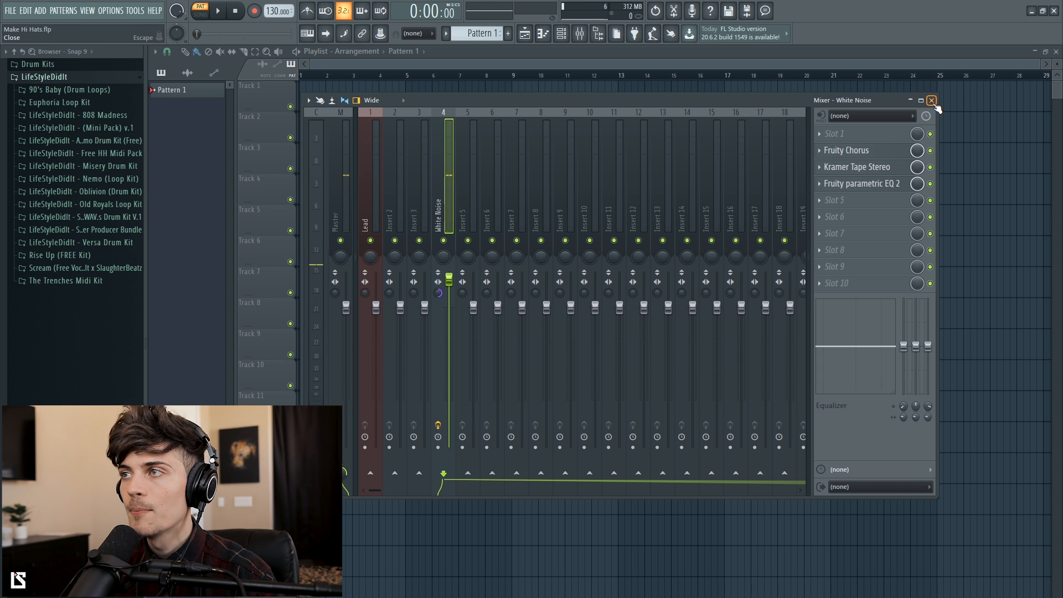
Add Transient Master to the fifth effect slot, after Fruity Parametric EQ 2
{"action": "left_click", "coordinate": [848, 206]}
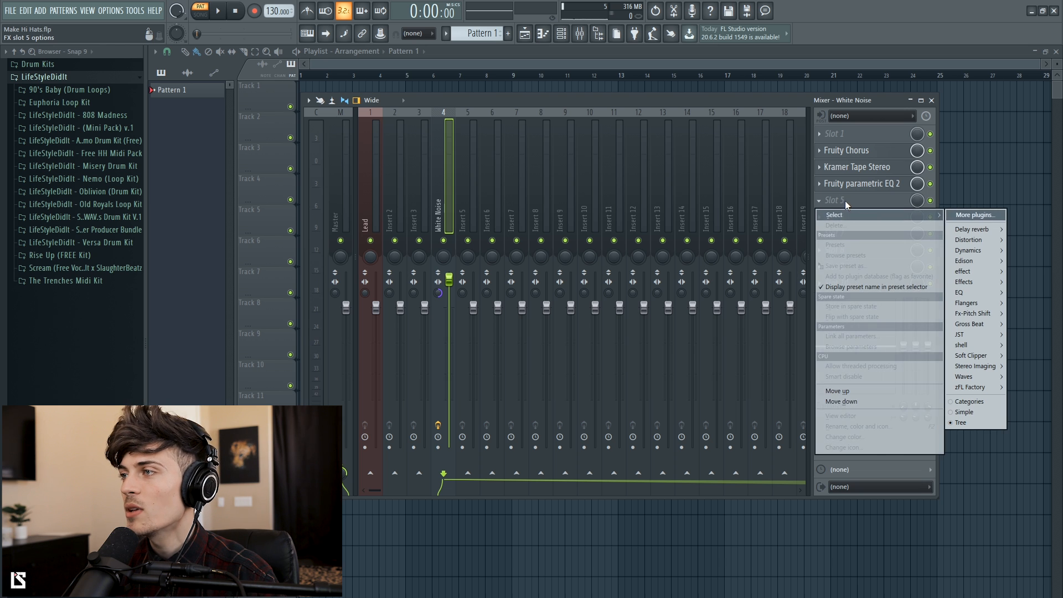
{"action": "mouse_move", "coordinate": [967, 304]}
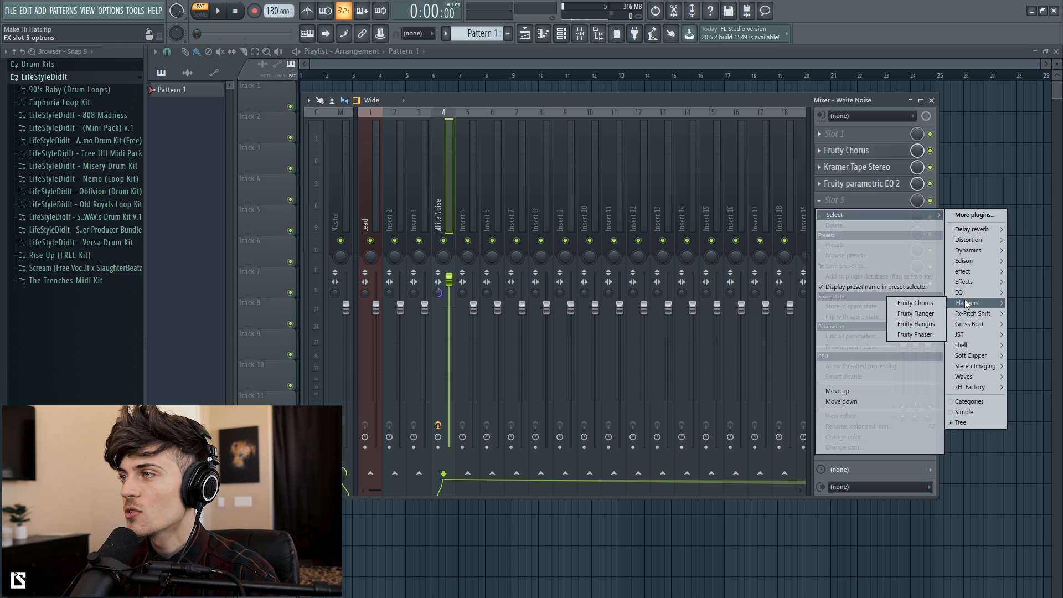
{"action": "mouse_move", "coordinate": [970, 327]}
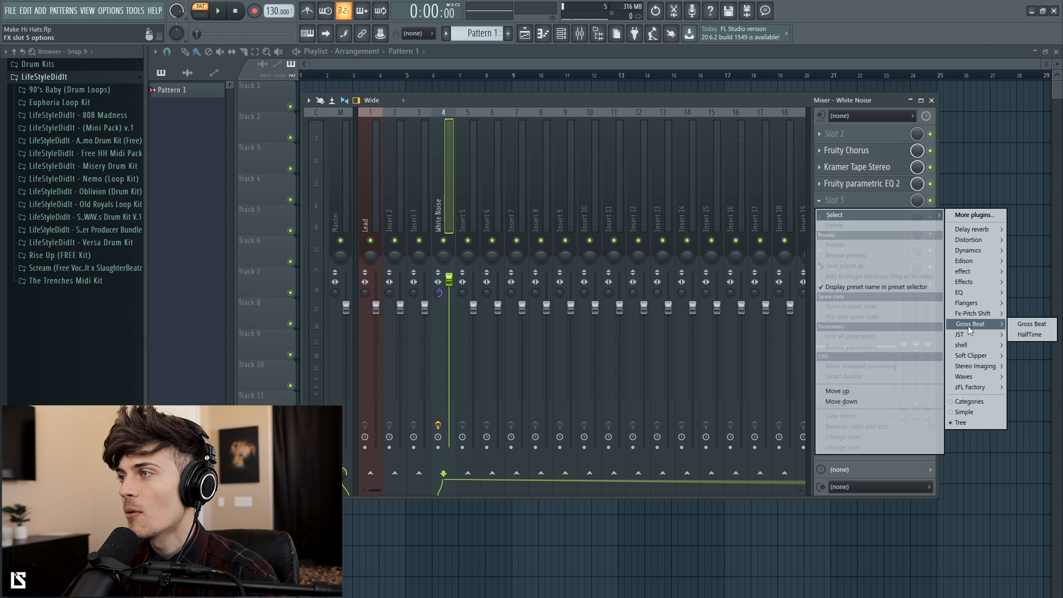
{"action": "mouse_move", "coordinate": [967, 272]}
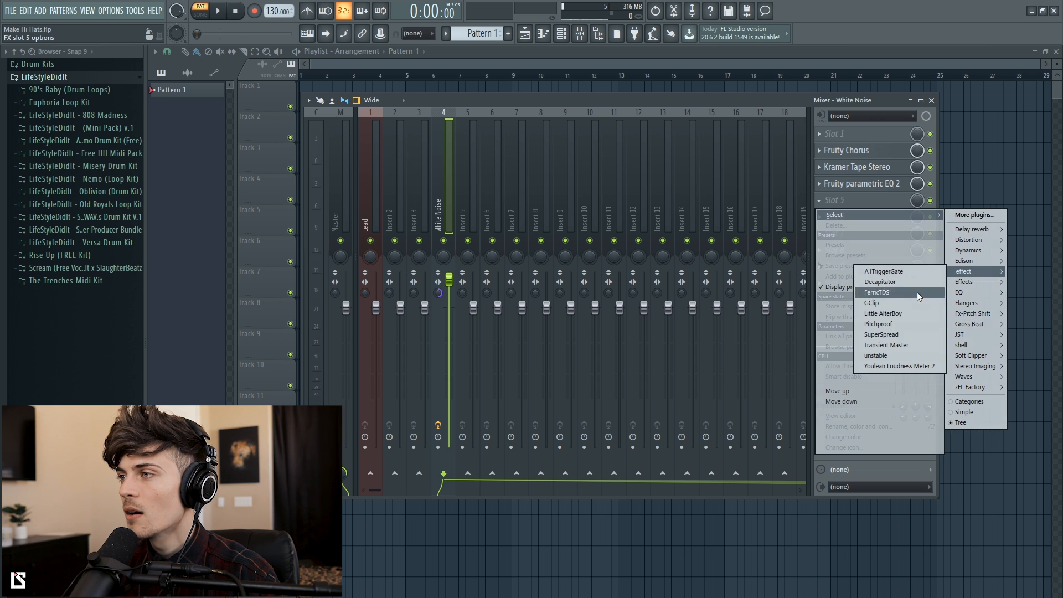
{"action": "left_click", "coordinate": [913, 345]}
{"action": "left_click_drag", "start_coordinate": [544, 198], "coordinate": [557, 209]}
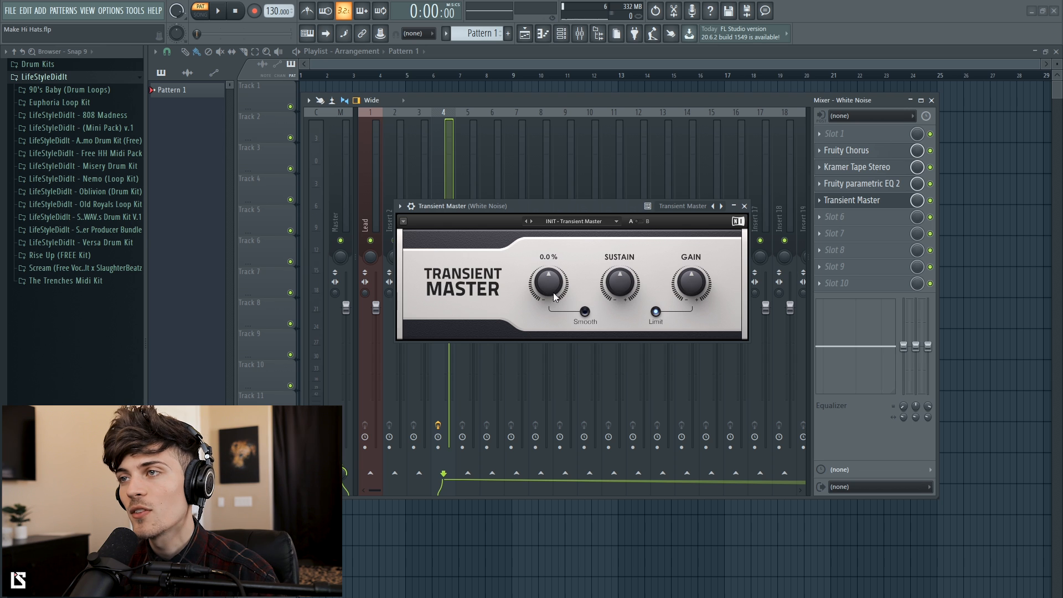
Enable Smooth in Transient Master, set Attack to about -30% and Sustain to about -8%, and close the plugin
{"action": "left_click_drag", "start_coordinate": [547, 291], "coordinate": [547, 333]}
{"action": "left_click", "coordinate": [586, 314]}
{"action": "left_click_drag", "start_coordinate": [550, 283], "coordinate": [549, 259]}
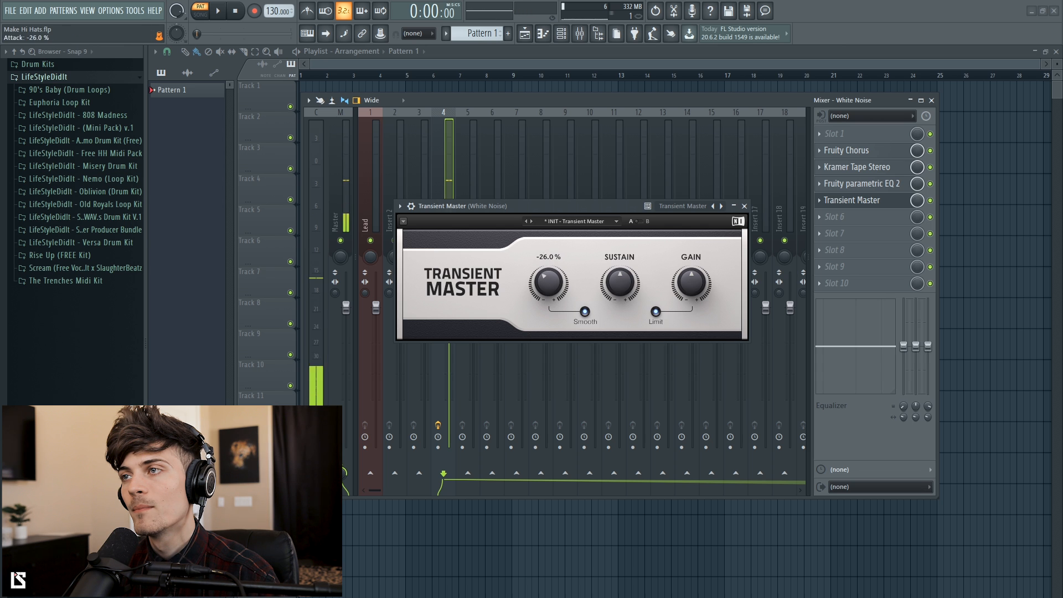
{"action": "mouse_move", "coordinate": [619, 282]}
{"action": "left_mouse_down"}
{"action": "mouse_move", "coordinate": [620, 265]}
{"action": "mouse_move", "coordinate": [620, 287]}
{"action": "left_mouse_up"}
{"action": "left_click_drag", "start_coordinate": [549, 282], "coordinate": [549, 283]}
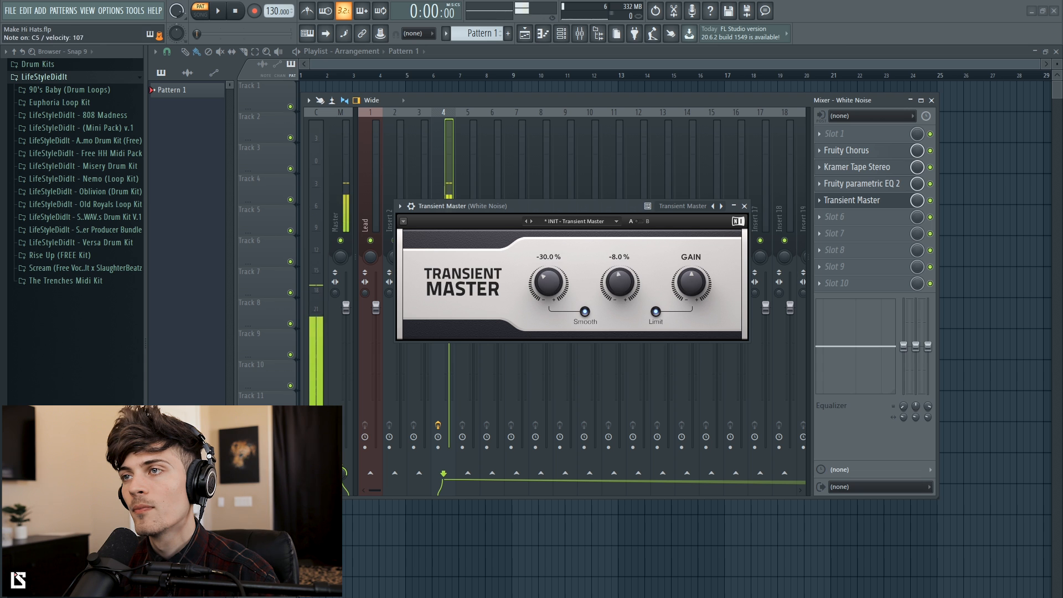
{"action": "left_click", "coordinate": [746, 206]}
Raise the EQ's band 1 high-pass cutoff to about 3317 Hz and give it a gentler slope
{"action": "left_click", "coordinate": [864, 183]}
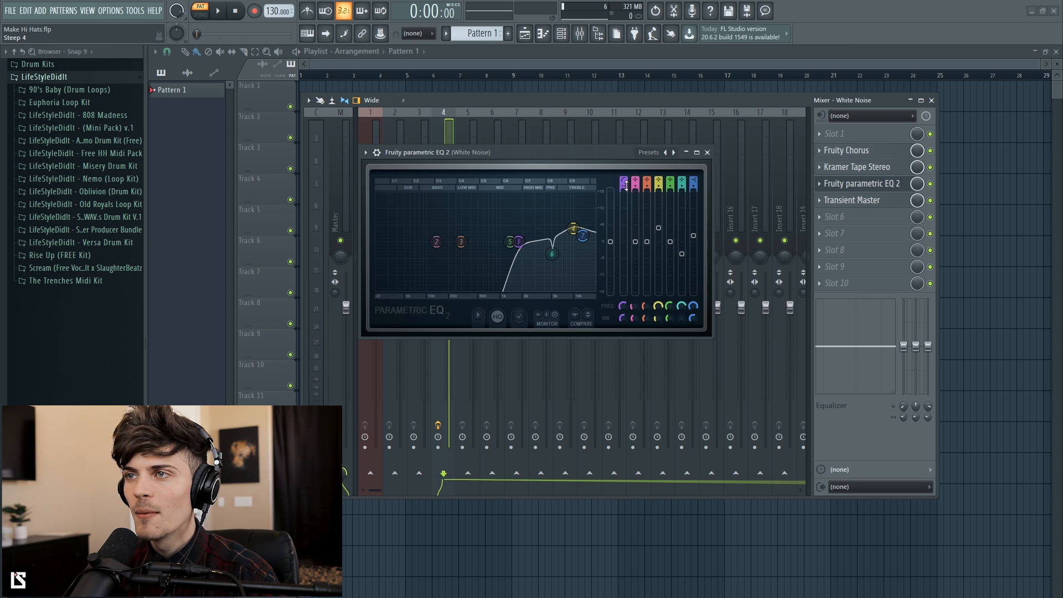
{"action": "left_click_drag", "start_coordinate": [519, 242], "coordinate": [539, 241]}
{"action": "left_click_drag", "start_coordinate": [623, 185], "coordinate": [623, 190]}
{"action": "left_click_drag", "start_coordinate": [540, 243], "coordinate": [538, 241]}
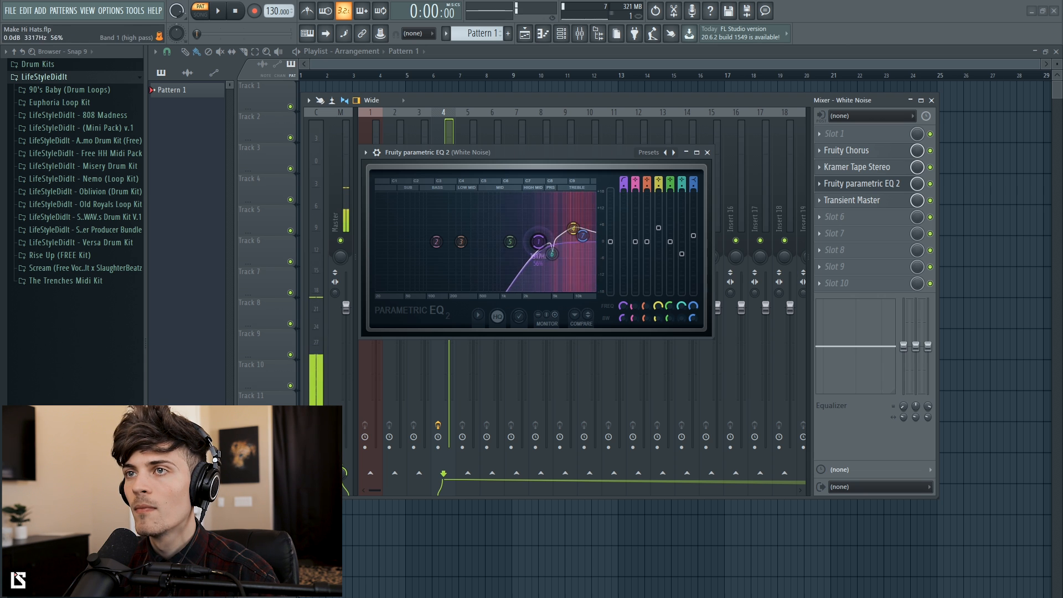
{"action": "left_click", "coordinate": [707, 152]}
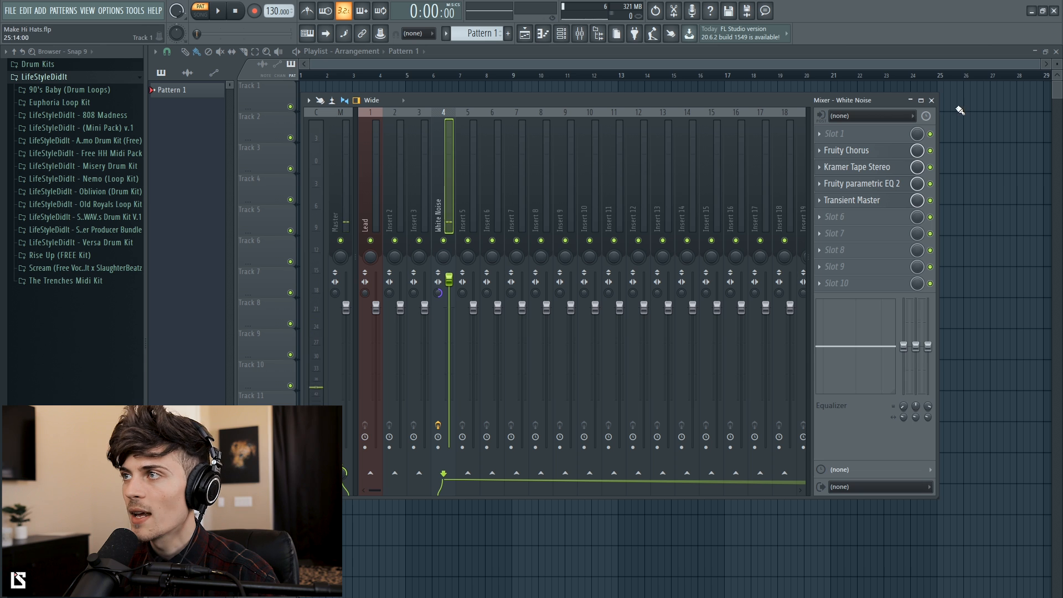
Clear the old audio in Edison on the Master track and record new hits of the processed hi-hat
{"action": "left_click", "coordinate": [345, 200]}
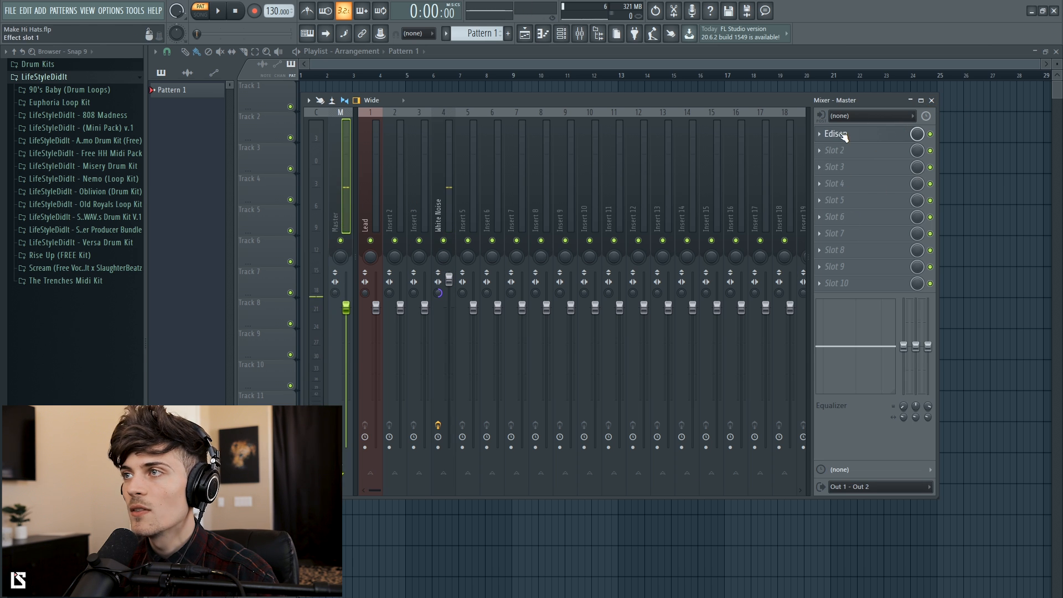
{"action": "left_click", "coordinate": [836, 134]}
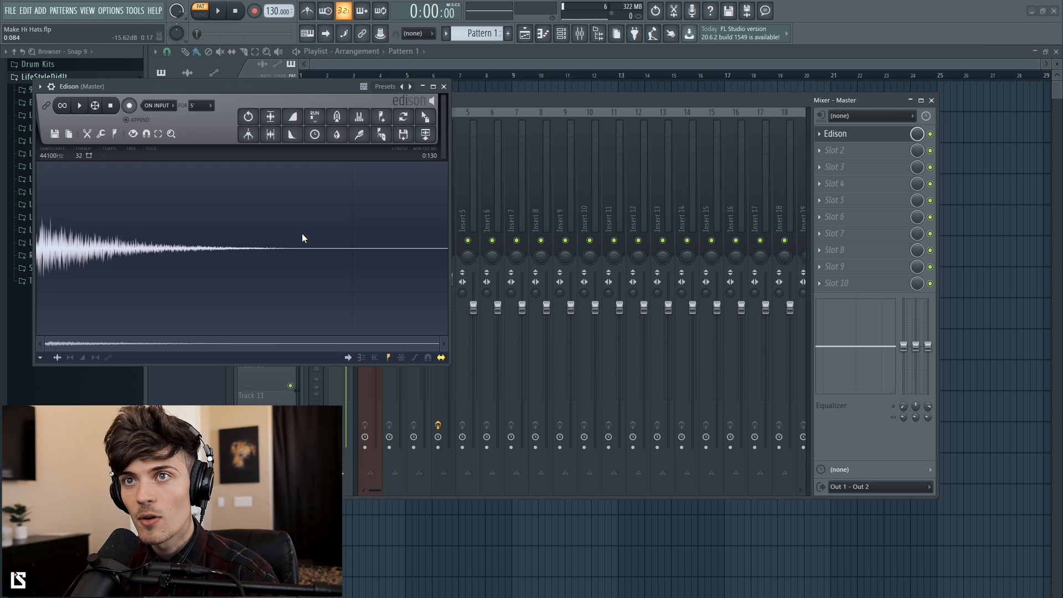
{"action": "key", "text": "Delete"}
{"action": "left_click", "coordinate": [131, 106]}
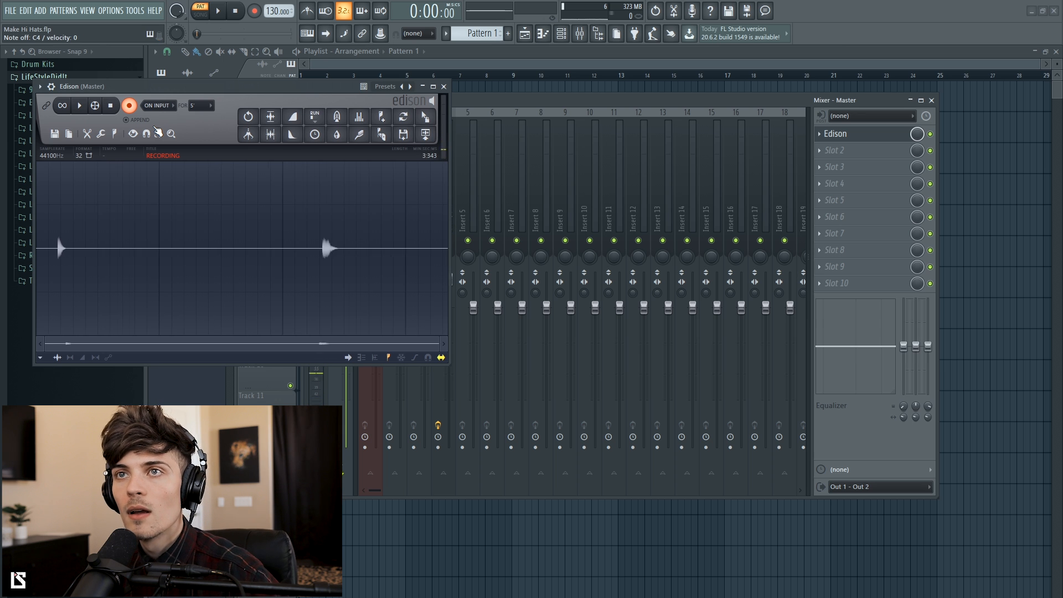
{"action": "left_click", "coordinate": [131, 107]}
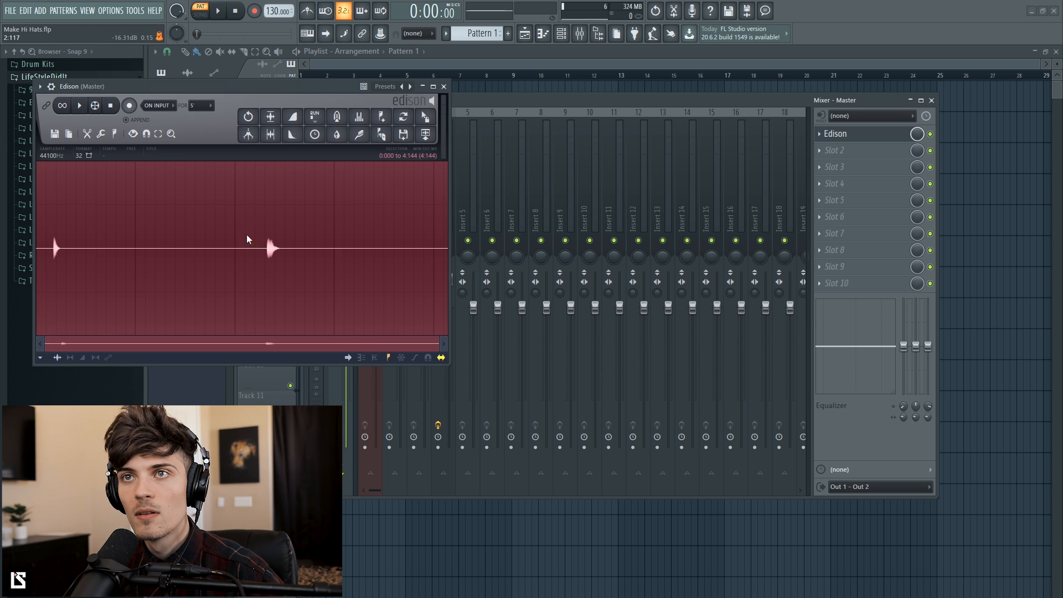
Trim the Edison recording to a single hi-hat hit, cutting the extra audio and the silence before its attack
{"action": "left_click_drag", "start_coordinate": [169, 281], "coordinate": [443, 277]}
{"action": "key", "text": "Delete"}
{"action": "left_click_drag", "start_coordinate": [136, 271], "coordinate": [446, 271]}
{"action": "key", "text": "Delete"}
{"action": "left_click_drag", "start_coordinate": [267, 271], "coordinate": [38, 260]}
{"action": "key", "text": "Delete"}
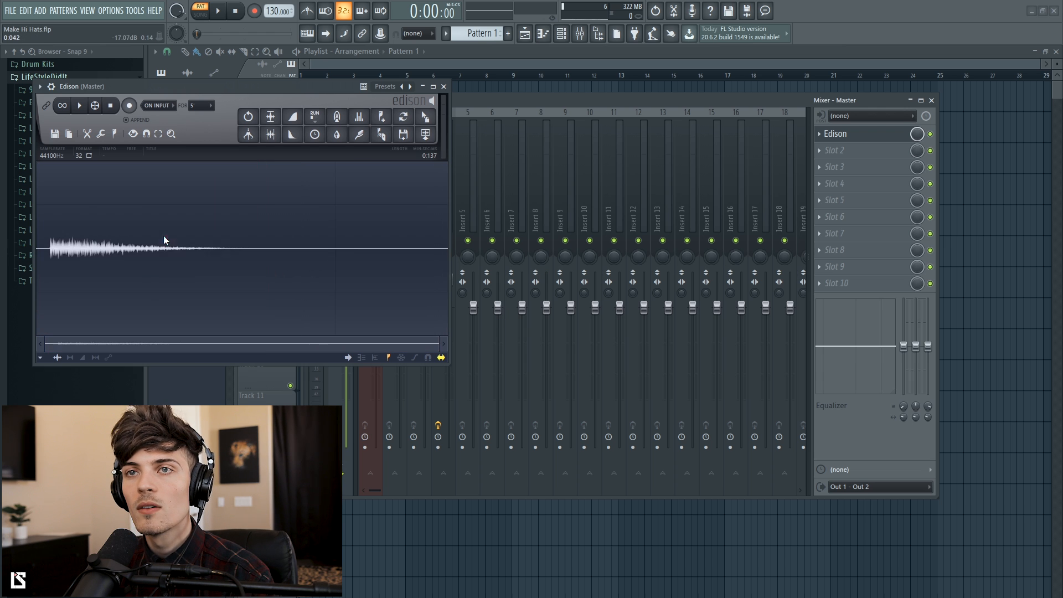
{"action": "scroll", "coordinate": [52, 252], "scroll_direction": "up", "scroll_amount": 5}
{"action": "left_click_drag", "start_coordinate": [120, 255], "coordinate": [38, 258]}
{"action": "key", "text": "Delete"}
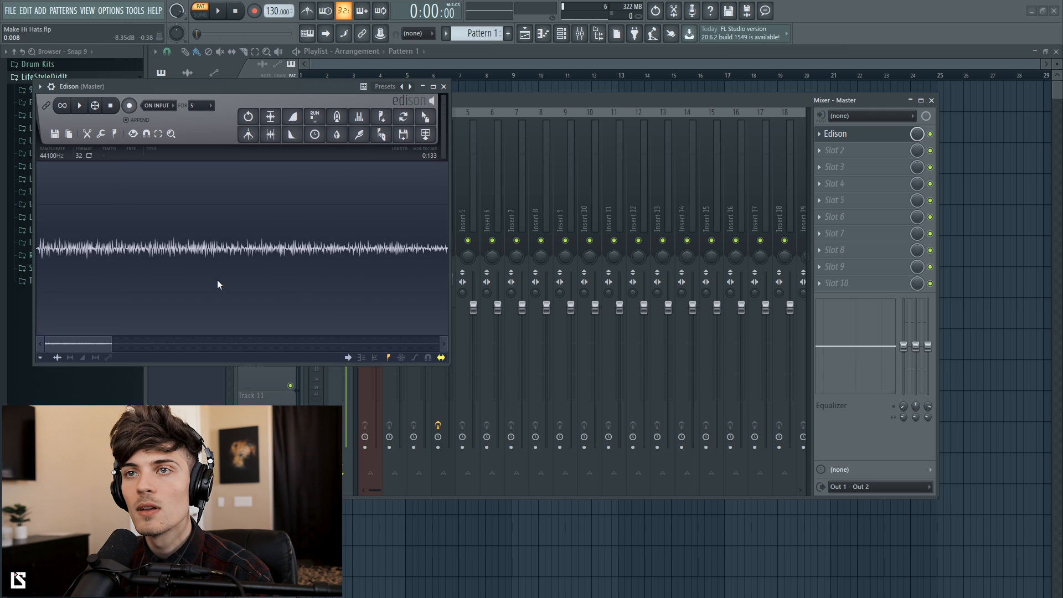
Amplify the trimmed hi-hat hit in Edison several times to make it louder
{"action": "scroll", "coordinate": [218, 277], "scroll_direction": "down", "scroll_amount": 5}
{"action": "key", "text": "alt+a"}
{"action": "left_click", "coordinate": [894, 399]}
{"action": "key", "text": "alt+a"}
{"action": "left_click", "coordinate": [894, 400]}
{"action": "left_click", "coordinate": [894, 399]}
{"action": "key", "text": "alt+a"}
{"action": "left_click", "coordinate": [894, 399]}
{"action": "key", "text": "alt+a"}
{"action": "left_click", "coordinate": [894, 400]}
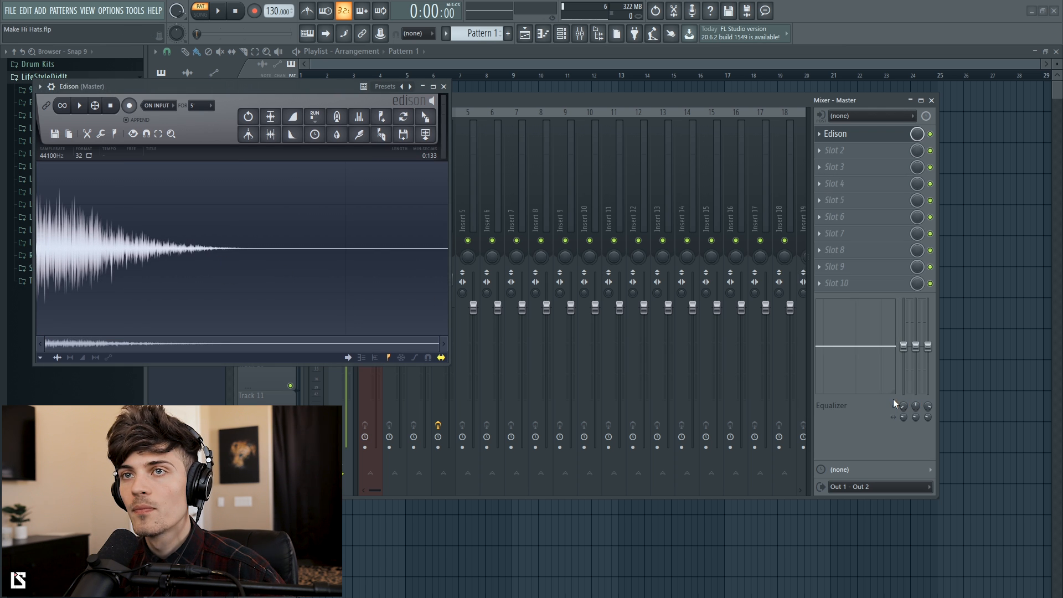
Select the audible part of the hi-hat hit in Edison and send it to the channel rack as a new channel
{"action": "left_click_drag", "start_coordinate": [172, 252], "coordinate": [36, 256]}
{"action": "left_click_drag", "start_coordinate": [426, 116], "coordinate": [477, 255]}
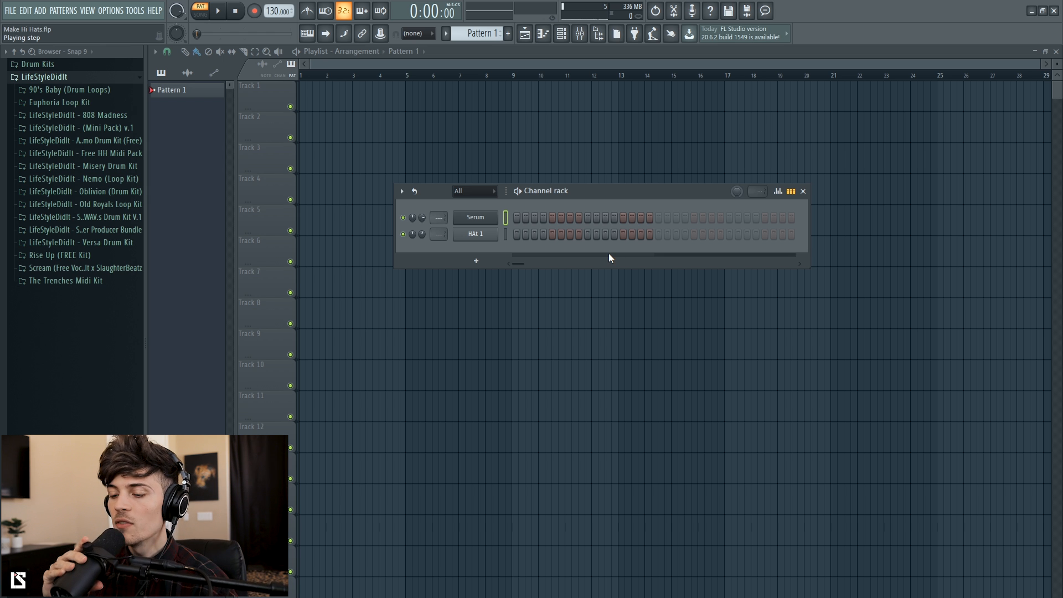
Open the Serum channel, turn off oscillator A, and enable the noise oscillator with its level at 75%
{"action": "left_click", "coordinate": [480, 220]}
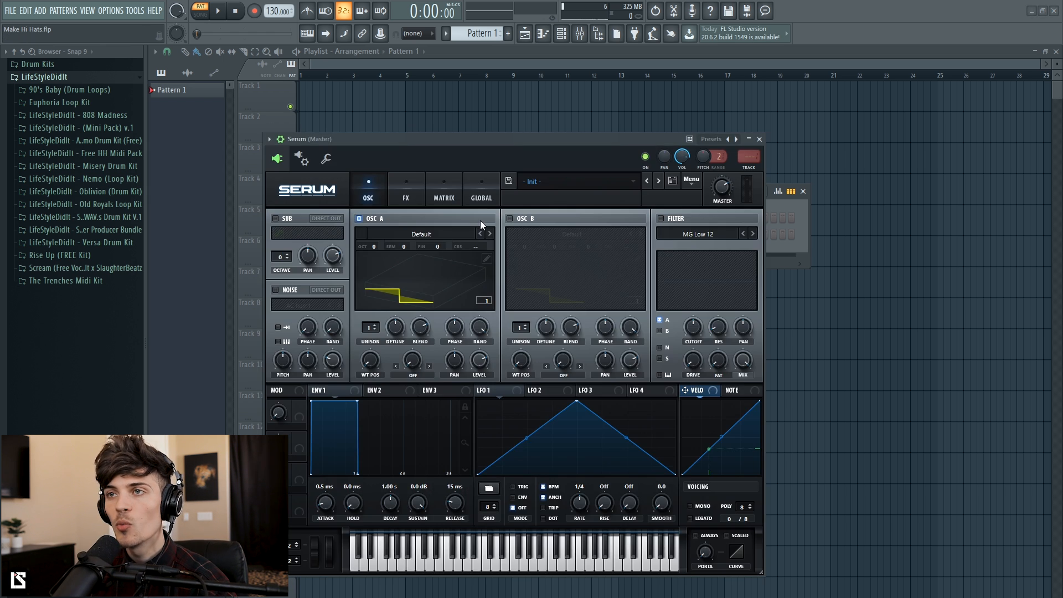
{"action": "left_click", "coordinate": [359, 219]}
{"action": "left_click", "coordinate": [276, 290]}
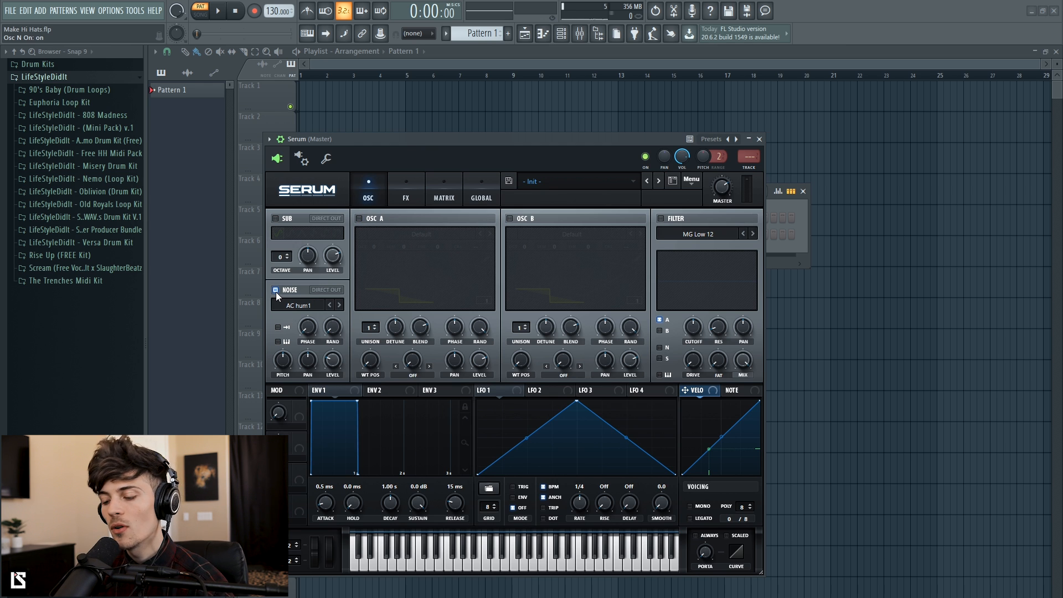
{"action": "mouse_move", "coordinate": [336, 357]}
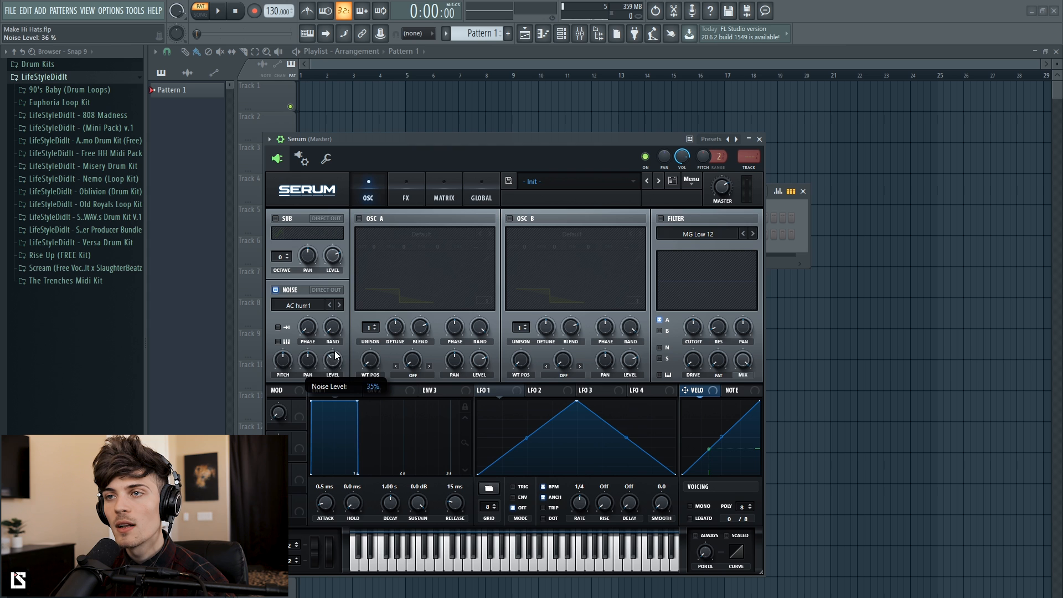
Load the BrightWhite analog noise into the noise oscillator and enable its keyboard pitch tracking
{"action": "left_click", "coordinate": [315, 306]}
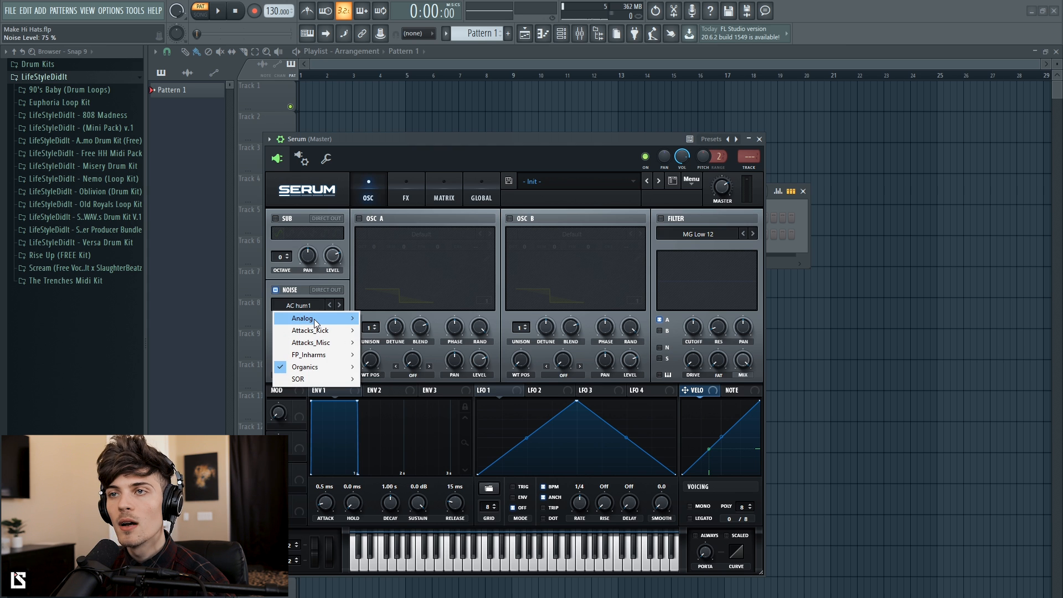
{"action": "mouse_move", "coordinate": [314, 319]}
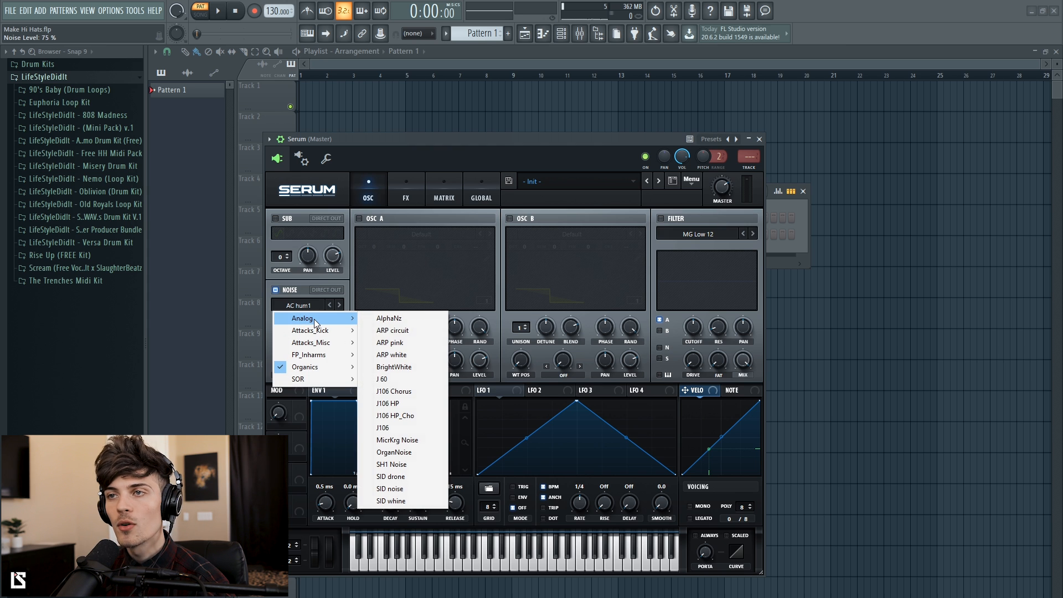
{"action": "left_click", "coordinate": [400, 368]}
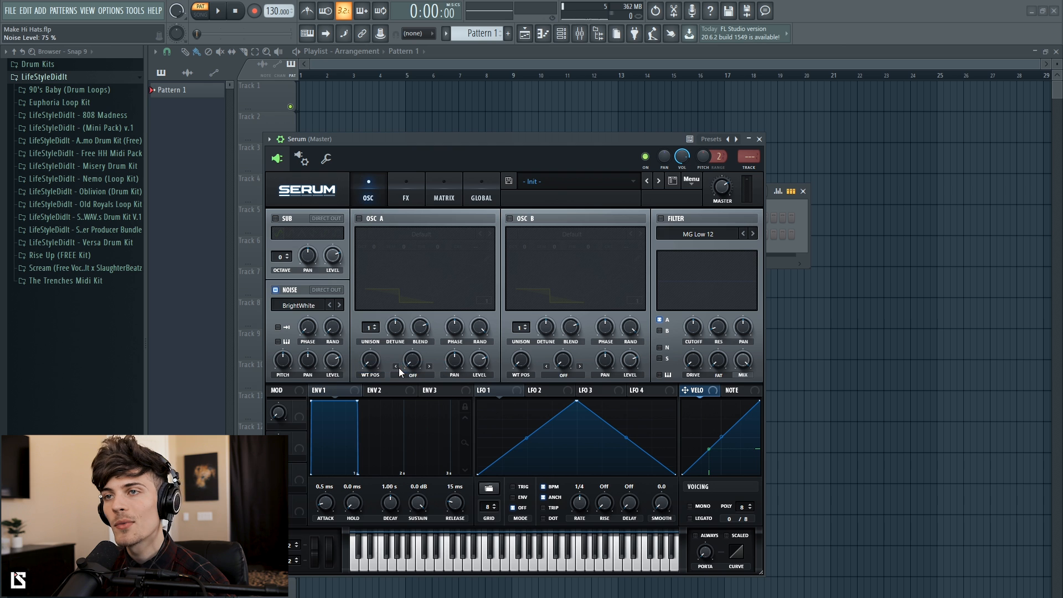
{"action": "left_click", "coordinate": [279, 342]}
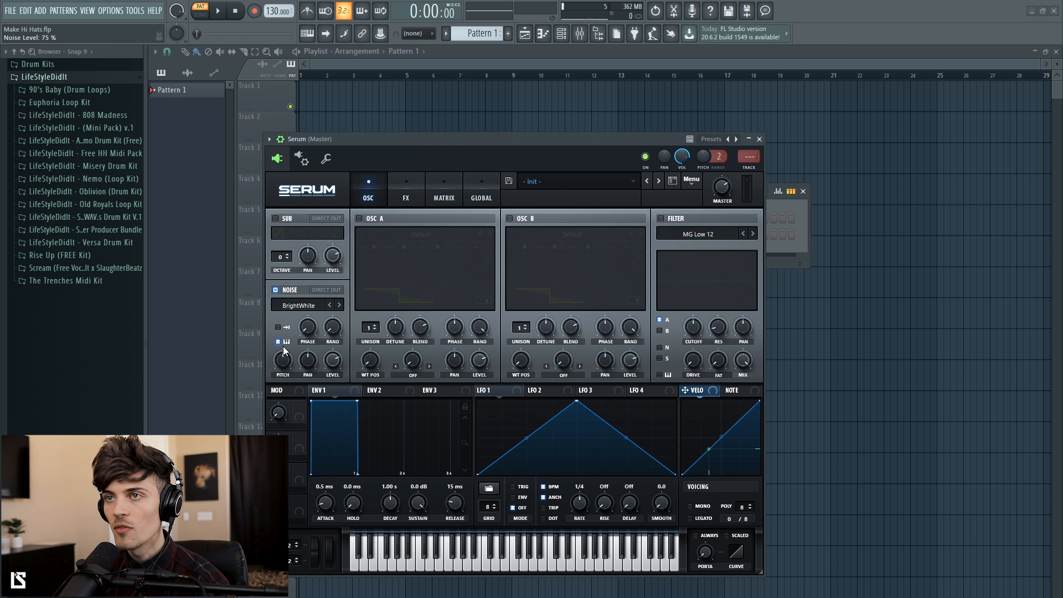
Shape envelope 1 into a short hit with 2.7 ms attack, 48 ms decay, -oo dB sustain and 0 ms release
{"action": "left_click_drag", "start_coordinate": [328, 515], "coordinate": [327, 526]}
{"action": "left_click_drag", "start_coordinate": [422, 509], "coordinate": [414, 540]}
{"action": "left_click_drag", "start_coordinate": [458, 504], "coordinate": [457, 520]}
{"action": "mouse_move", "coordinate": [390, 503]}
{"action": "left_mouse_down"}
{"action": "mouse_move", "coordinate": [389, 520]}
{"action": "mouse_move", "coordinate": [391, 508]}
{"action": "left_mouse_up"}
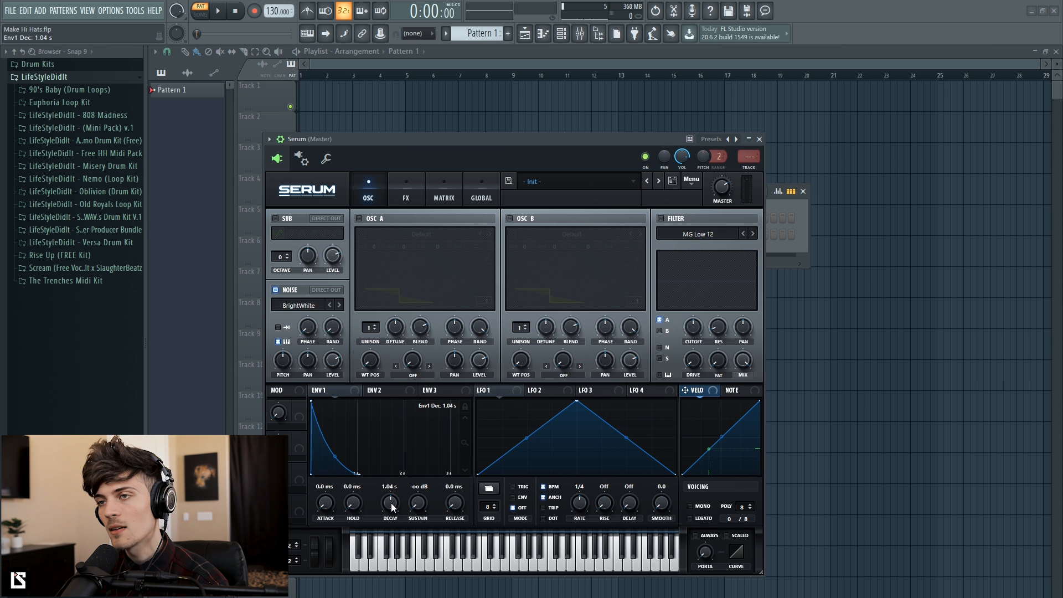
{"action": "left_click_drag", "start_coordinate": [394, 510], "coordinate": [390, 520]}
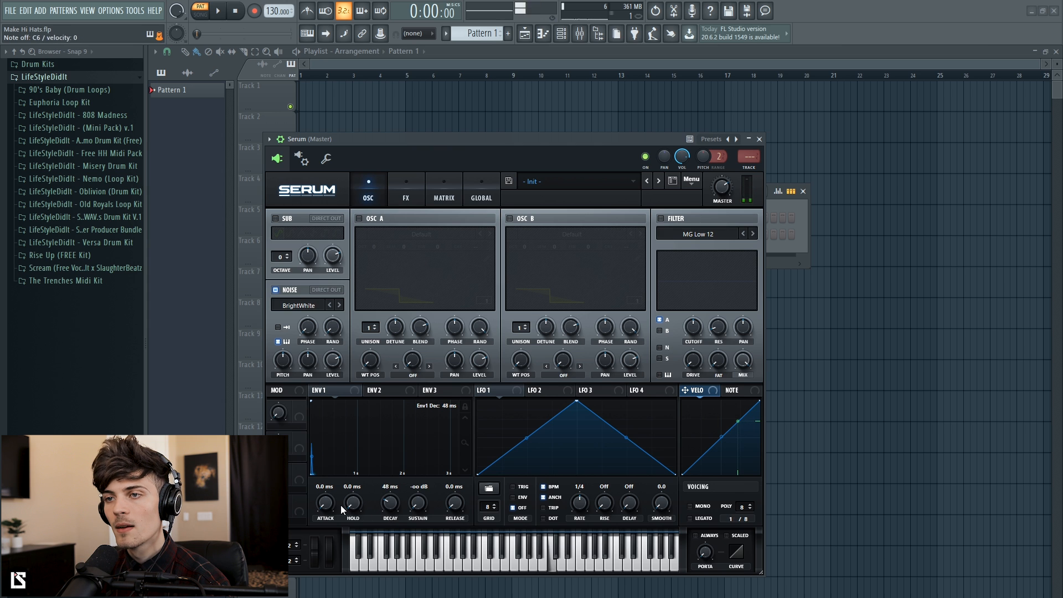
{"action": "left_click_drag", "start_coordinate": [327, 488], "coordinate": [330, 489]}
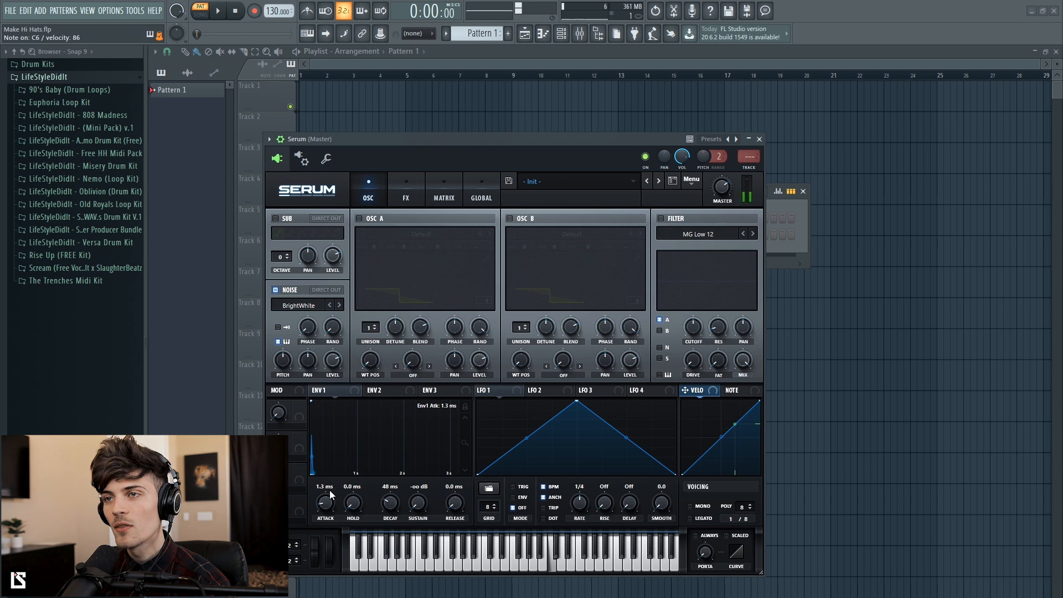
{"action": "left_click_drag", "start_coordinate": [330, 490], "coordinate": [333, 504]}
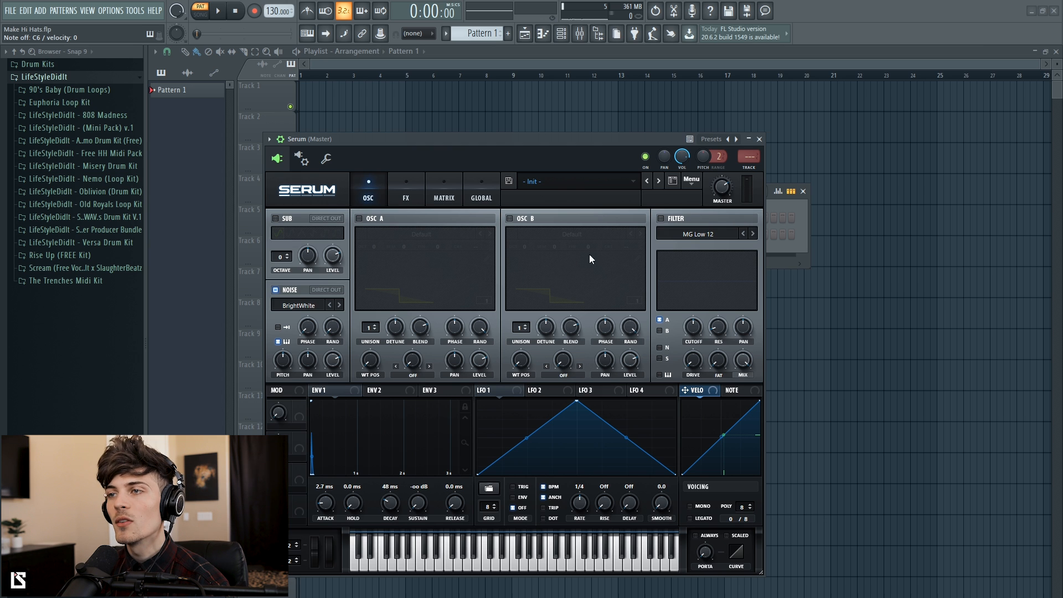
Enable Serum's EQ effect, set its low band to a high-pass shape, and lower that band's Q
{"action": "left_click", "coordinate": [406, 198]}
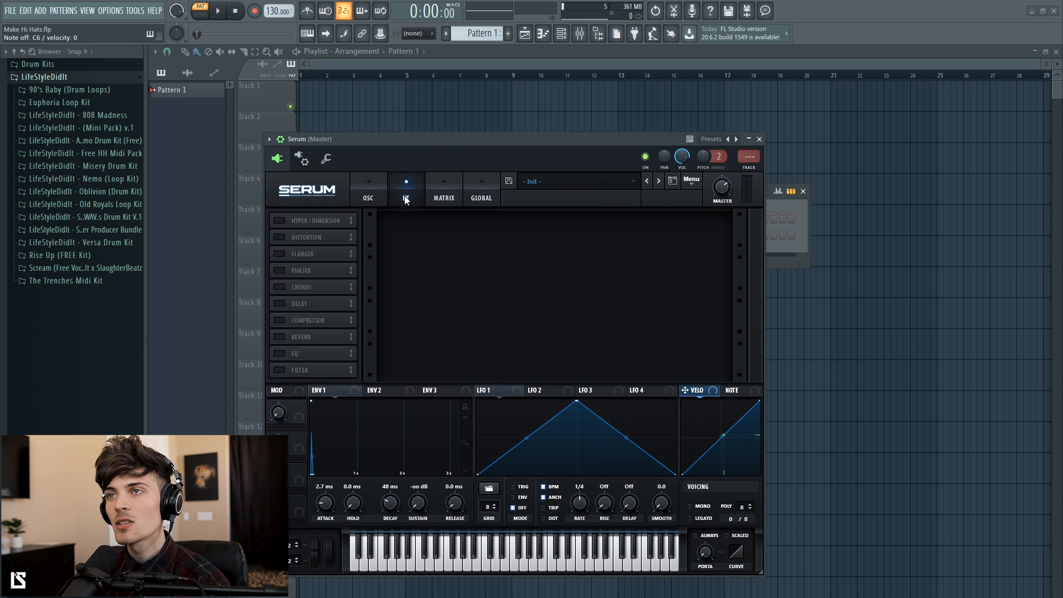
{"action": "left_click", "coordinate": [280, 354]}
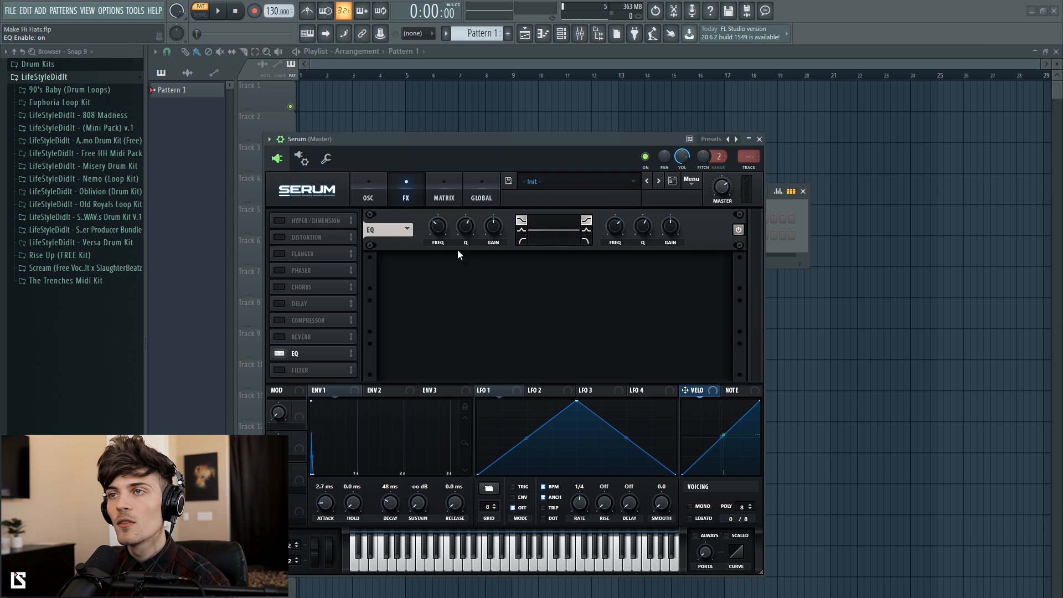
{"action": "left_click", "coordinate": [521, 241]}
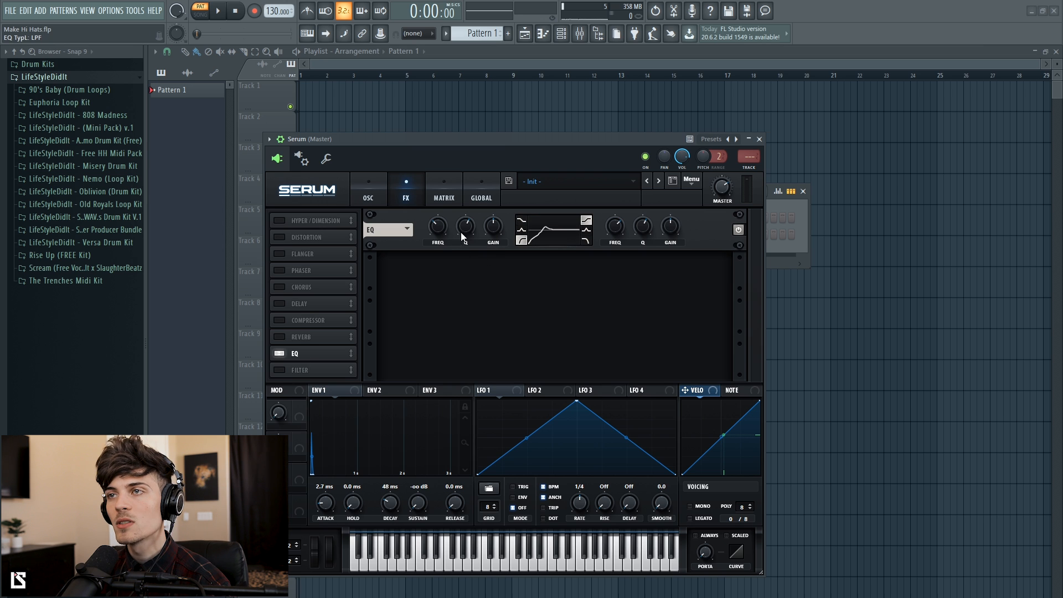
{"action": "left_click_drag", "start_coordinate": [464, 238], "coordinate": [463, 248]}
Raise the EQ's high-pass cutoff to remove the low end of the noise, and adjust its Q
{"action": "left_click", "coordinate": [439, 235]}
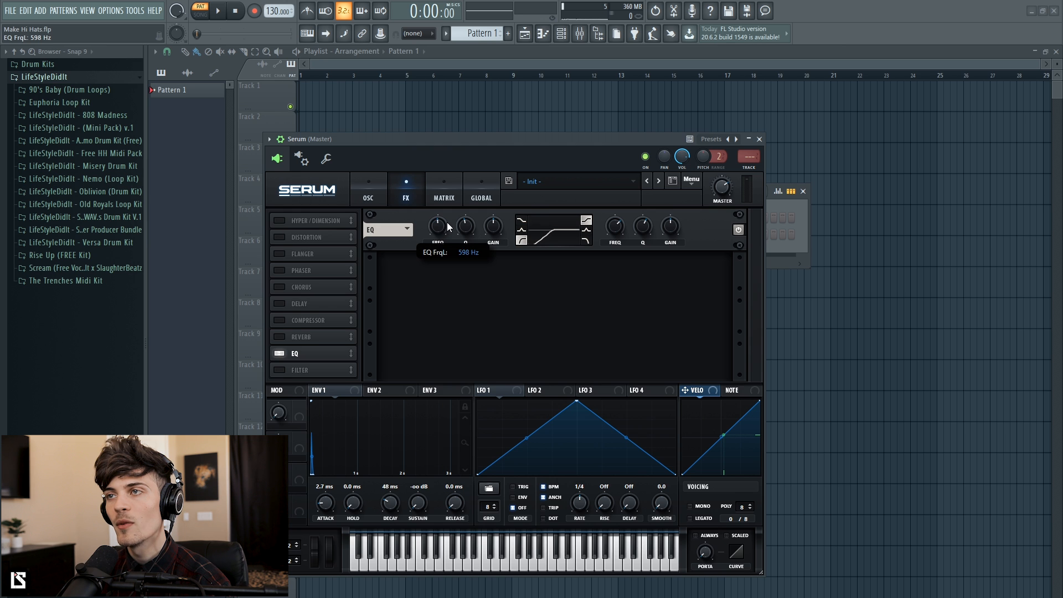
{"action": "left_click_drag", "start_coordinate": [451, 222], "coordinate": [457, 190]}
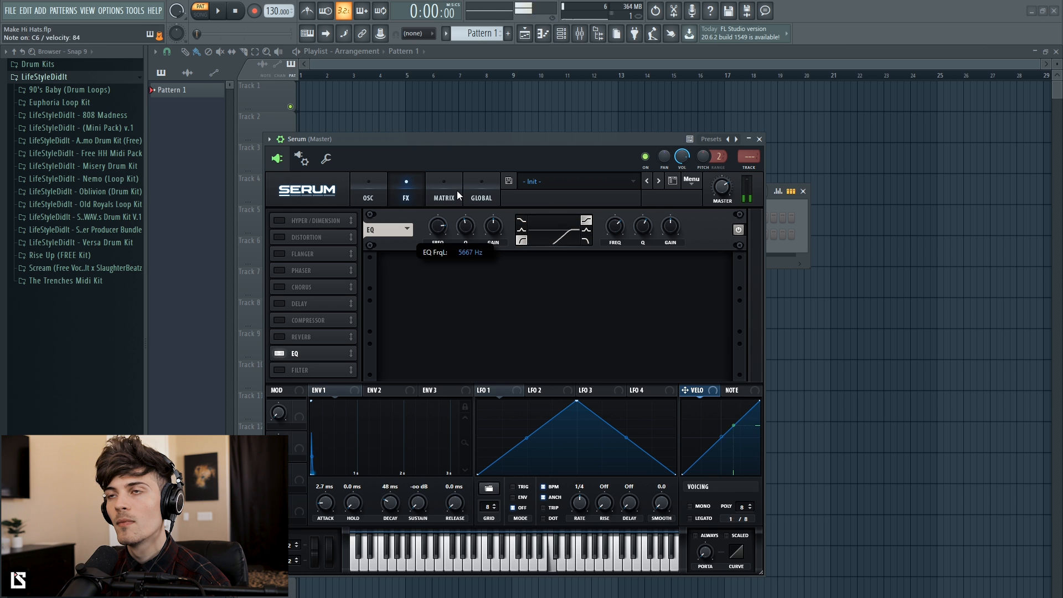
{"action": "left_click_drag", "start_coordinate": [464, 224], "coordinate": [467, 209]}
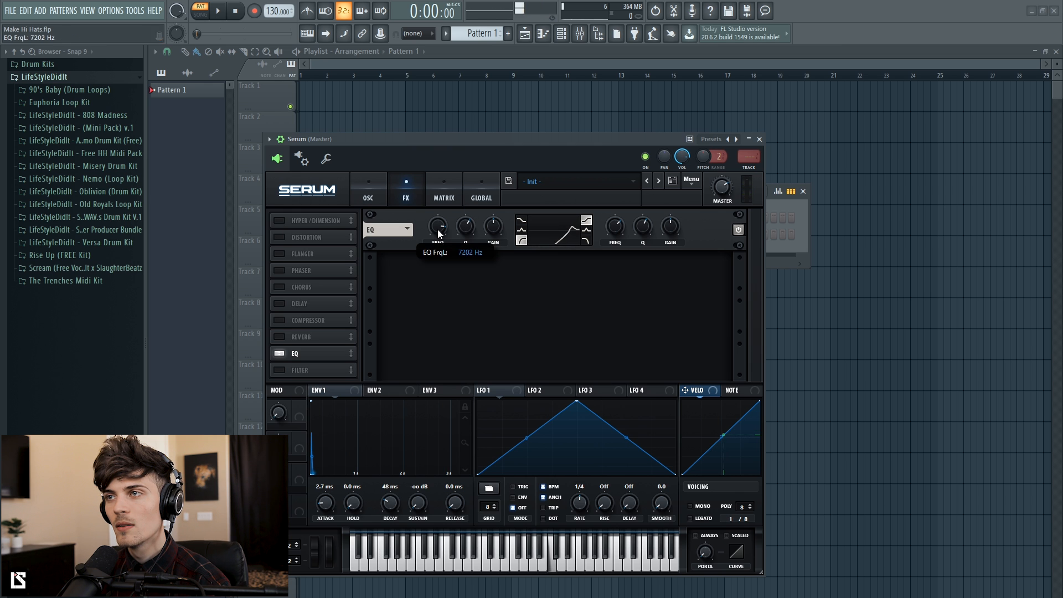
{"action": "mouse_move", "coordinate": [437, 234]}
{"action": "left_mouse_down"}
{"action": "mouse_move", "coordinate": [460, 228]}
{"action": "mouse_move", "coordinate": [444, 230]}
{"action": "left_mouse_up"}
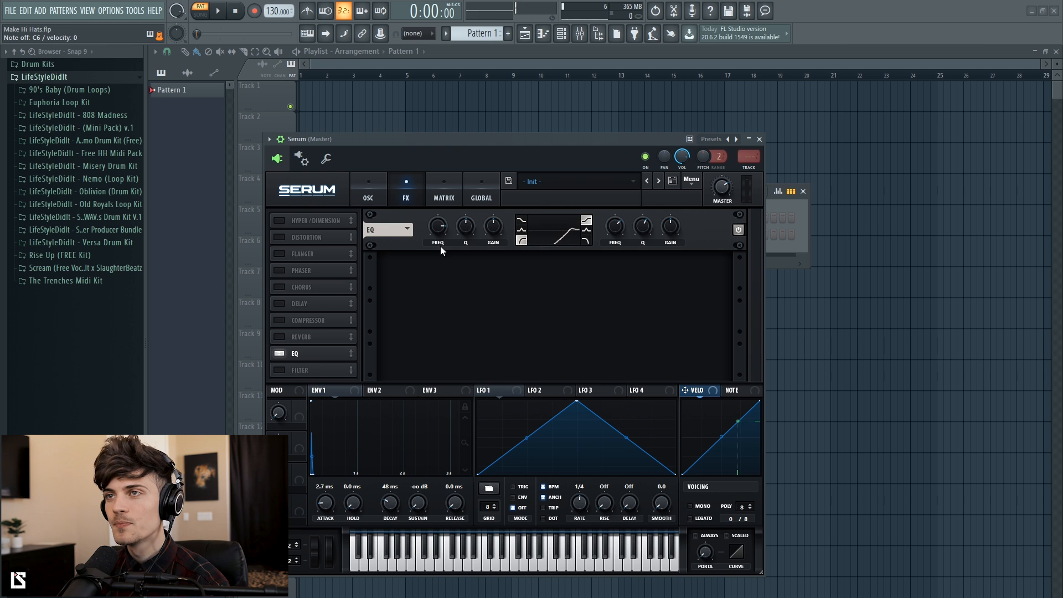
Change the noise oscillator's sample to the J106 Chorus analog noise, comparing it with the neighbouring sample
{"action": "left_click", "coordinate": [378, 196]}
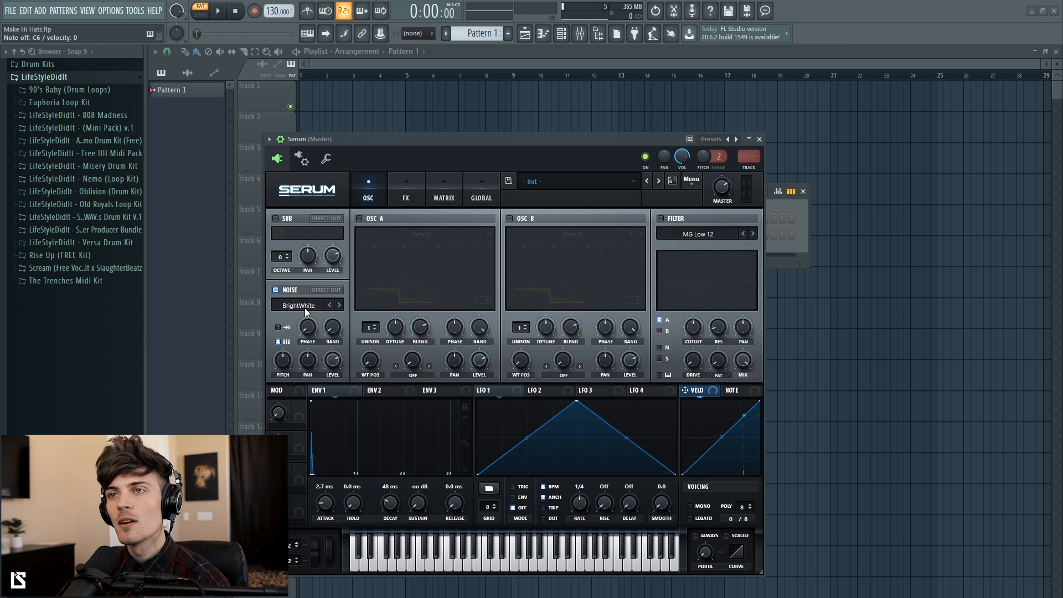
{"action": "left_click", "coordinate": [319, 307]}
{"action": "mouse_move", "coordinate": [320, 319]}
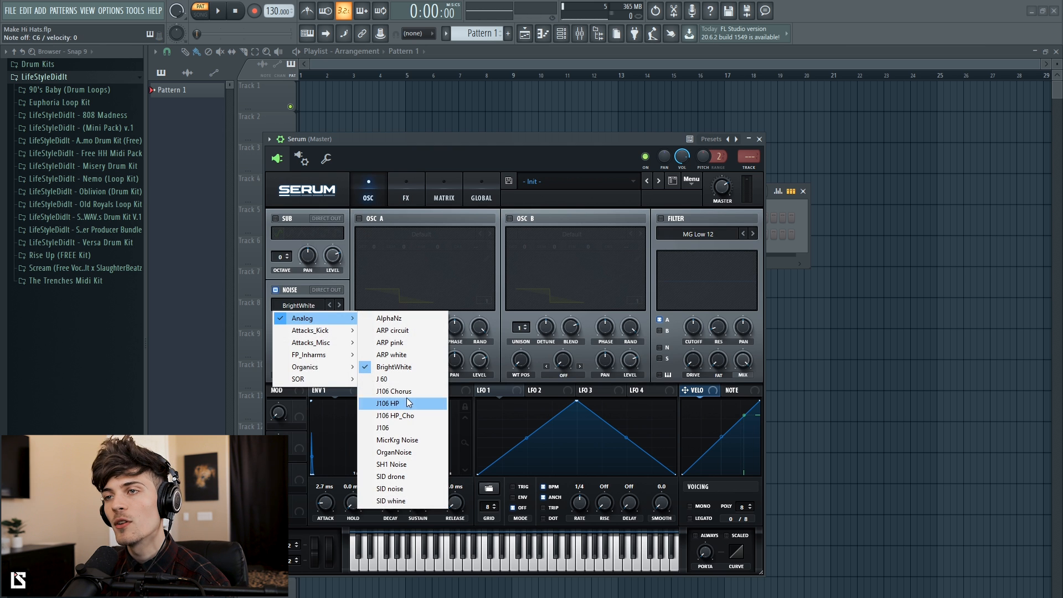
{"action": "left_click", "coordinate": [409, 392]}
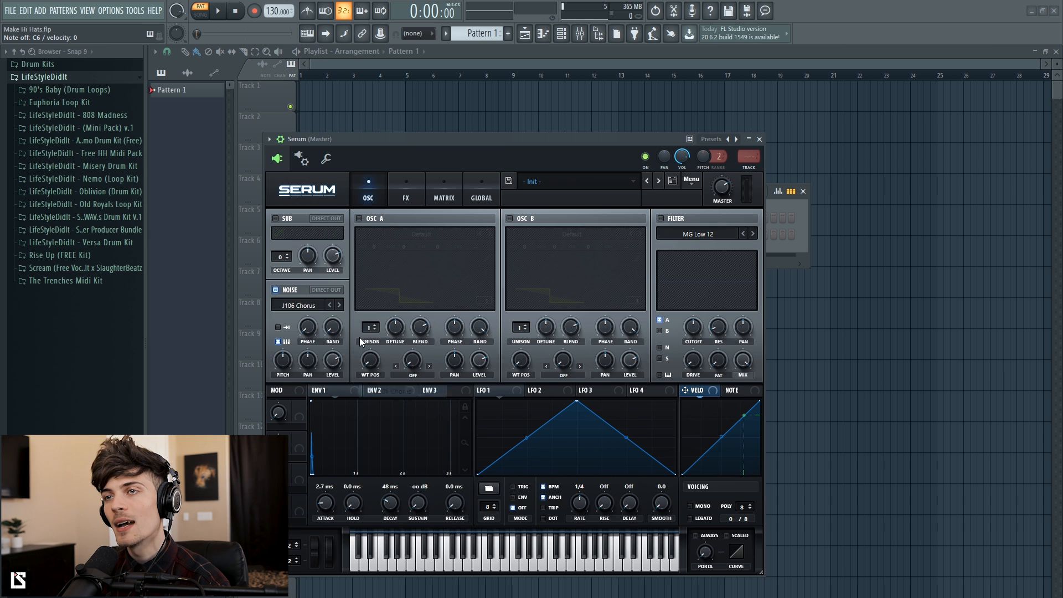
{"action": "left_click", "coordinate": [340, 307]}
{"action": "left_click", "coordinate": [330, 307]}
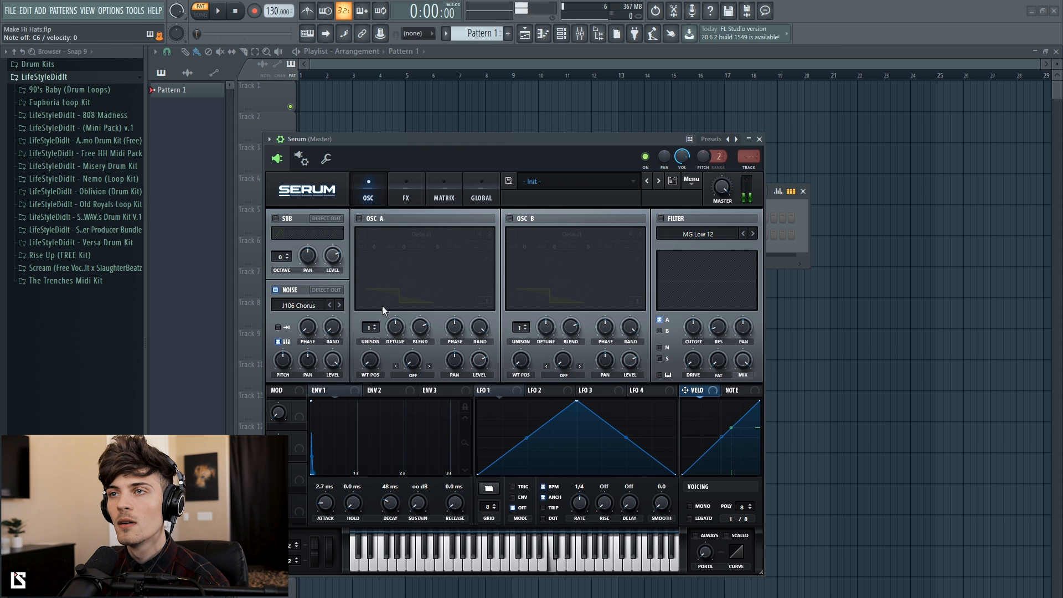
Fine-tune the EQ's high-pass cutoff frequency for the J106 Chorus noise
{"action": "left_click", "coordinate": [406, 197]}
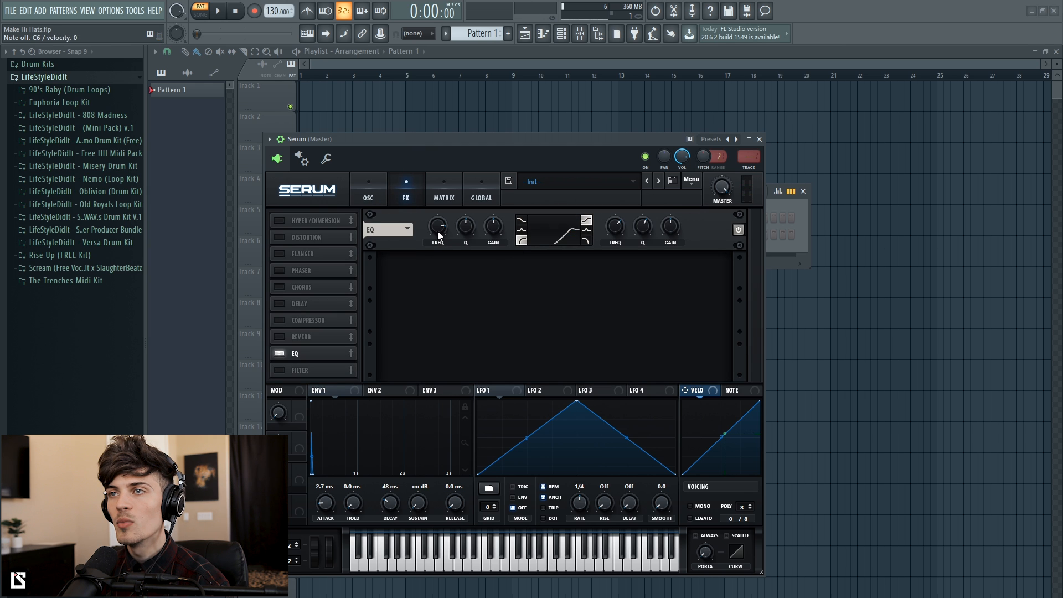
{"action": "mouse_move", "coordinate": [438, 233]}
{"action": "left_click_drag", "start_coordinate": [438, 228], "coordinate": [438, 227]}
Audition the following analog noises up to SID noise in the noise oscillator and return to J106 Chorus
{"action": "left_click", "coordinate": [375, 198]}
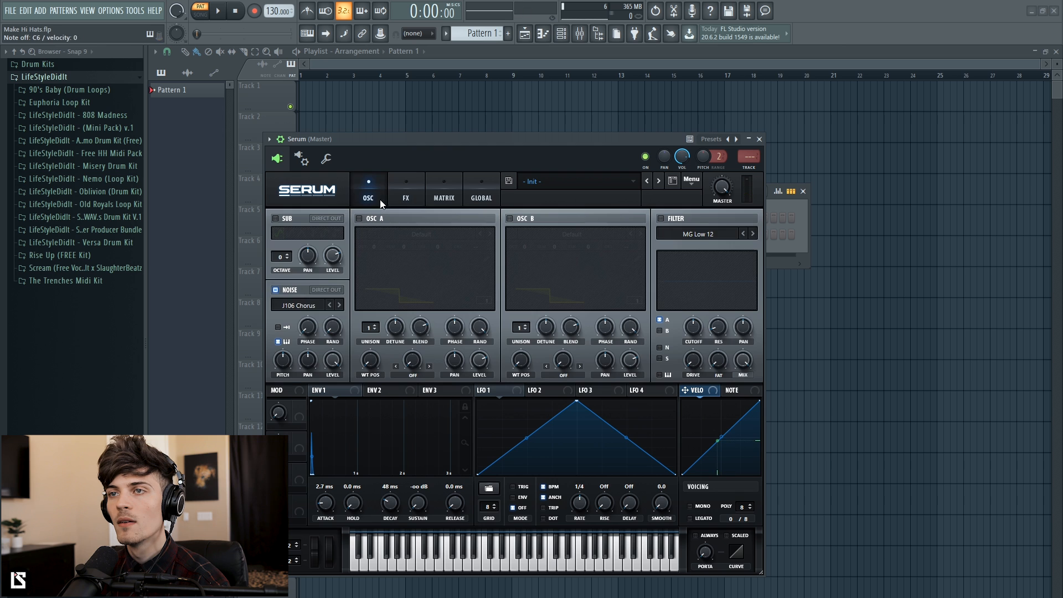
{"action": "left_click", "coordinate": [338, 305]}
{"action": "left_click", "coordinate": [338, 305]}
{"action": "left_click", "coordinate": [338, 305]}
{"action": "left_click", "coordinate": [338, 305]}
{"action": "left_click", "coordinate": [339, 306]}
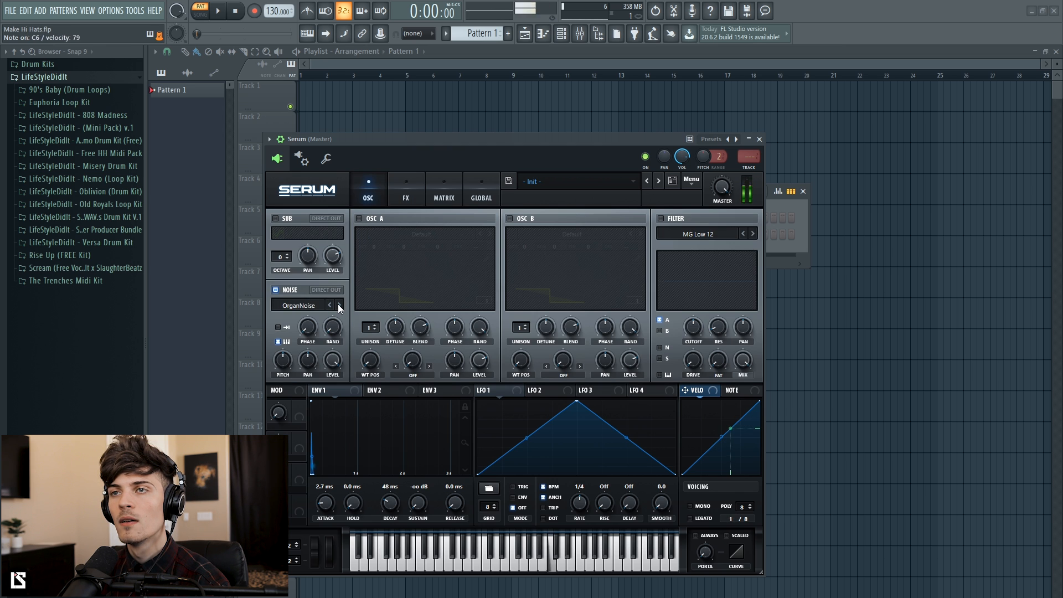
{"action": "left_click", "coordinate": [338, 305]}
{"action": "left_click", "coordinate": [338, 304]}
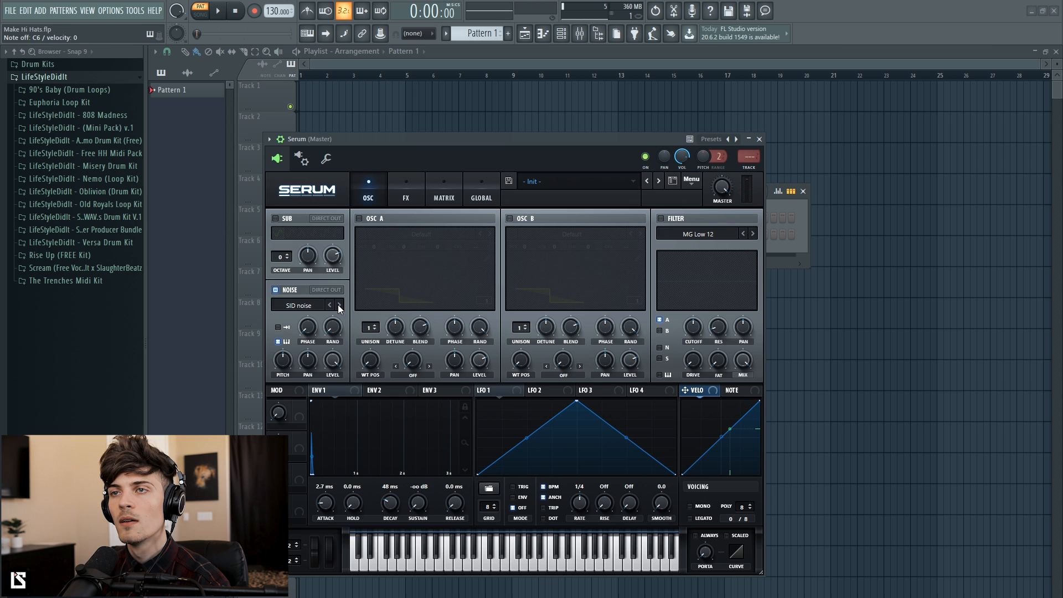
{"action": "left_click", "coordinate": [330, 305]}
{"action": "left_click", "coordinate": [331, 306]}
{"action": "left_click", "coordinate": [331, 304]}
{"action": "left_click", "coordinate": [331, 305]}
{"action": "left_click", "coordinate": [332, 304]}
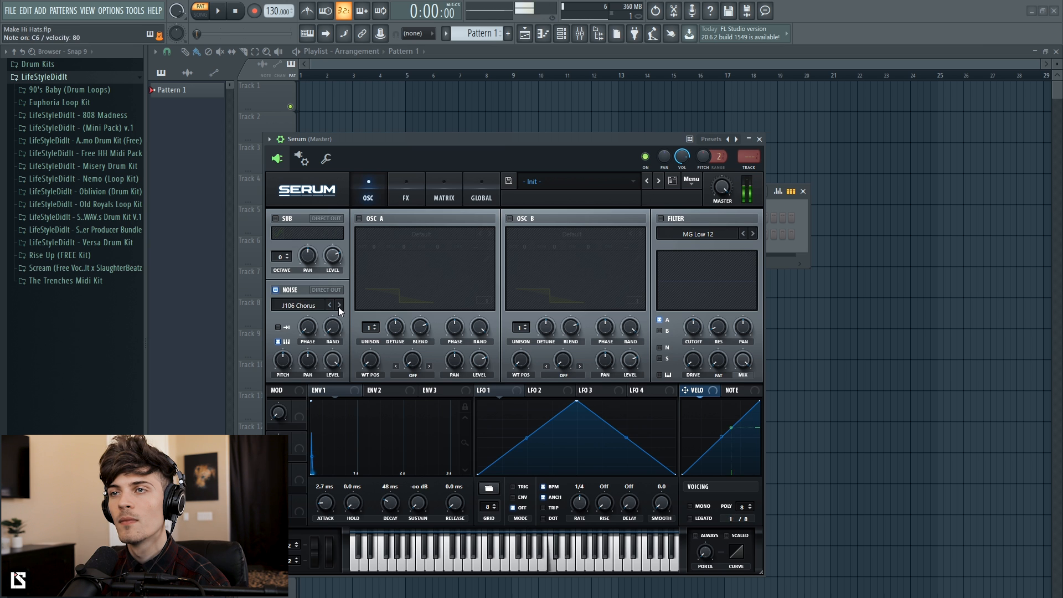
Try longer and shorter decays on envelope 1 and set the decay to 40 ms
{"action": "left_click_drag", "start_coordinate": [397, 508], "coordinate": [393, 503]}
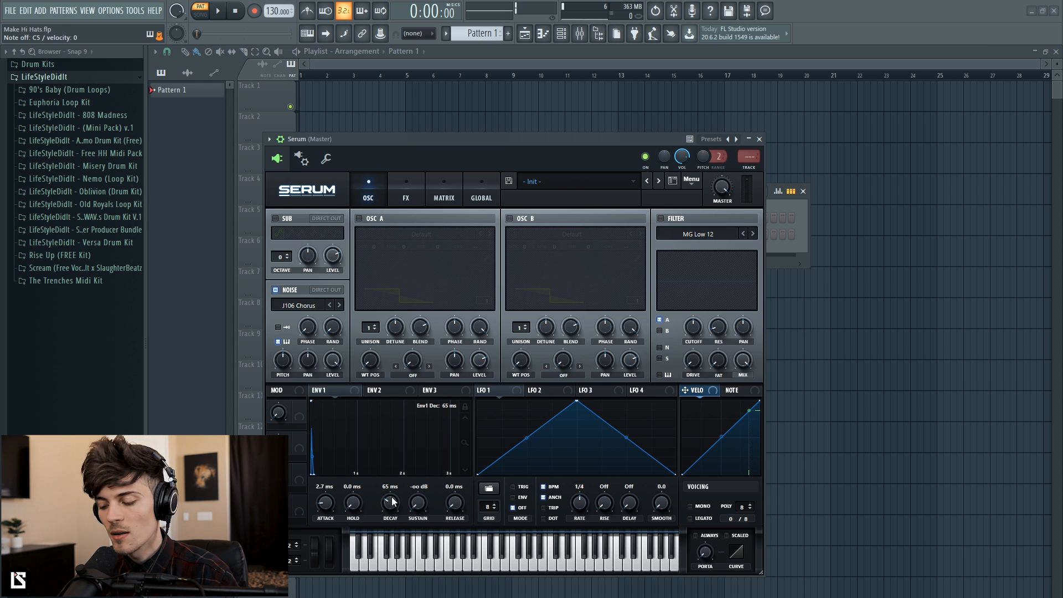
{"action": "left_click_drag", "start_coordinate": [396, 503], "coordinate": [397, 504]}
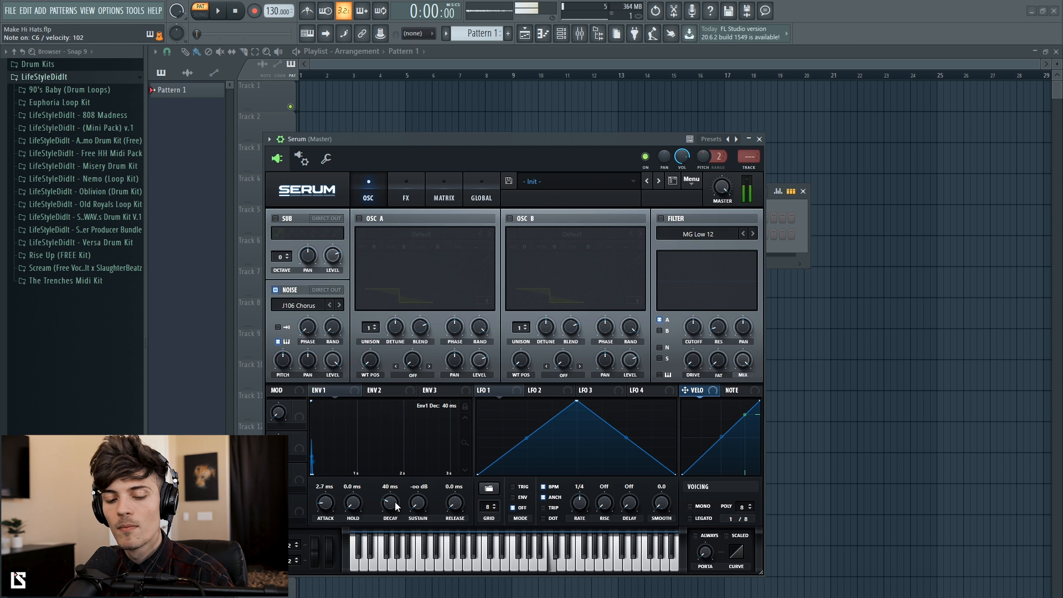
Add Tube distortion with its filter set to post, cutoff at 13290 and resonance at 2.1, and reduce its mix to 11%
{"action": "left_click", "coordinate": [404, 191]}
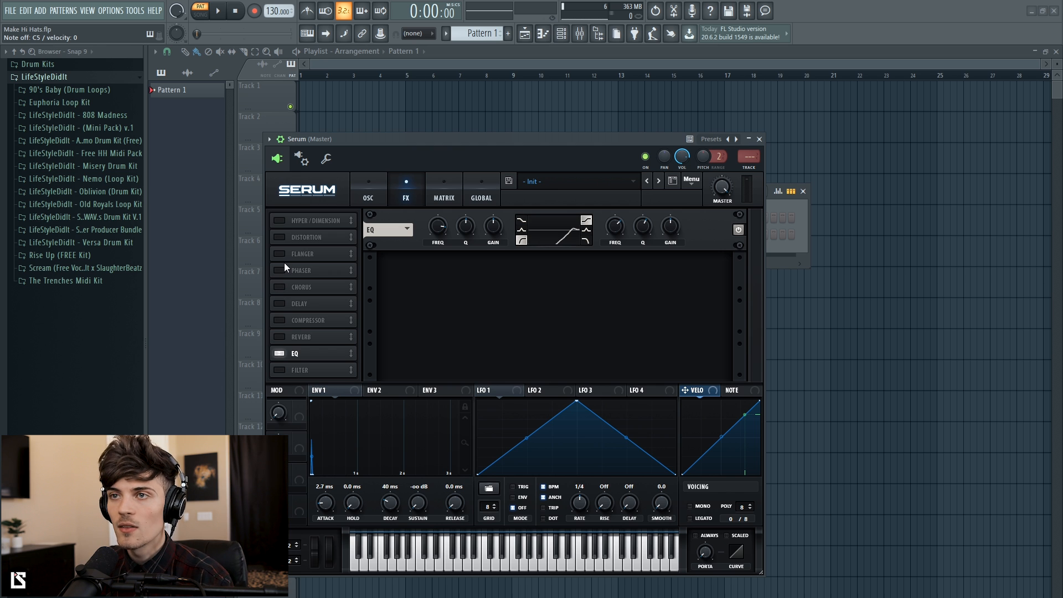
{"action": "left_click", "coordinate": [302, 240]}
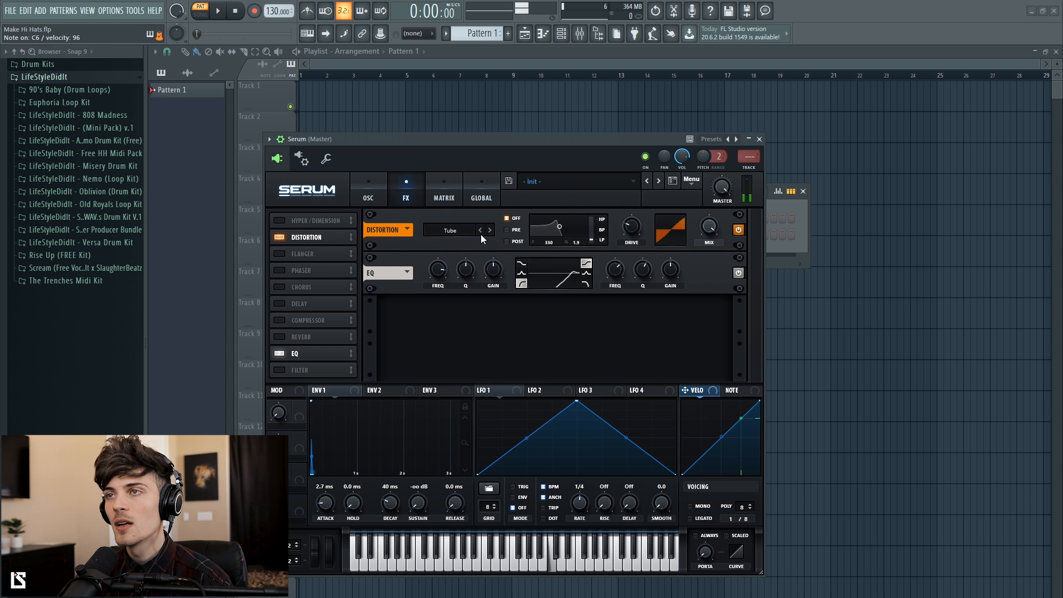
{"action": "left_click", "coordinate": [506, 230]}
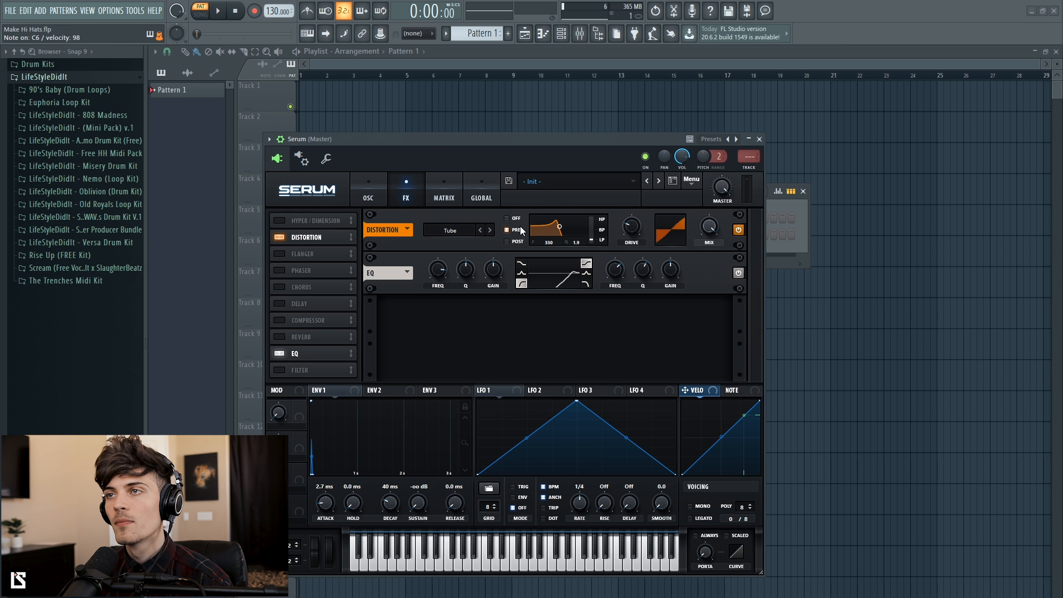
{"action": "left_click", "coordinate": [516, 240]}
{"action": "left_click_drag", "start_coordinate": [559, 226], "coordinate": [596, 224]}
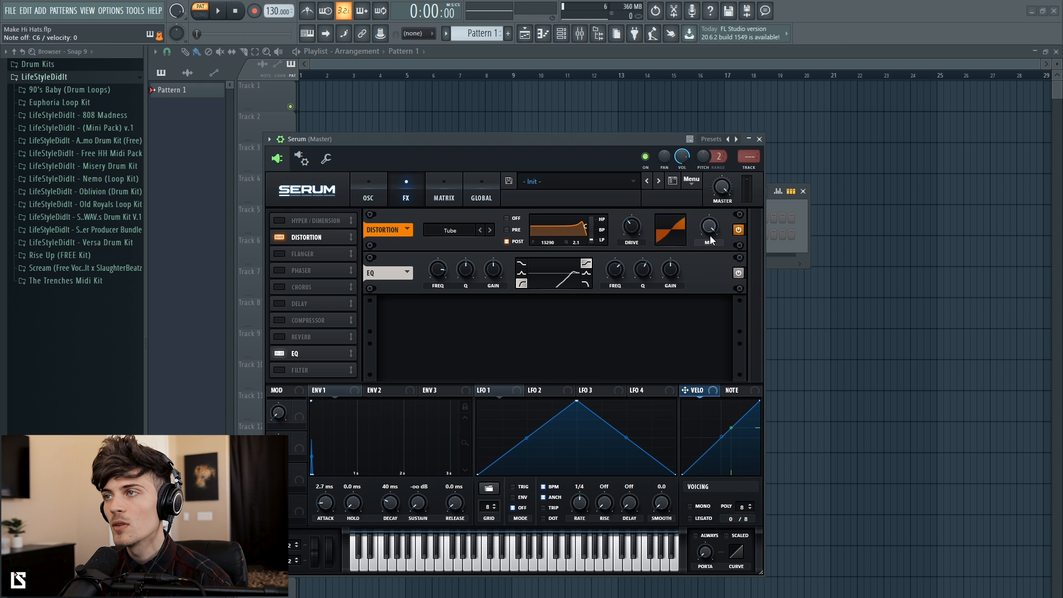
{"action": "left_click_drag", "start_coordinate": [711, 240], "coordinate": [709, 279]}
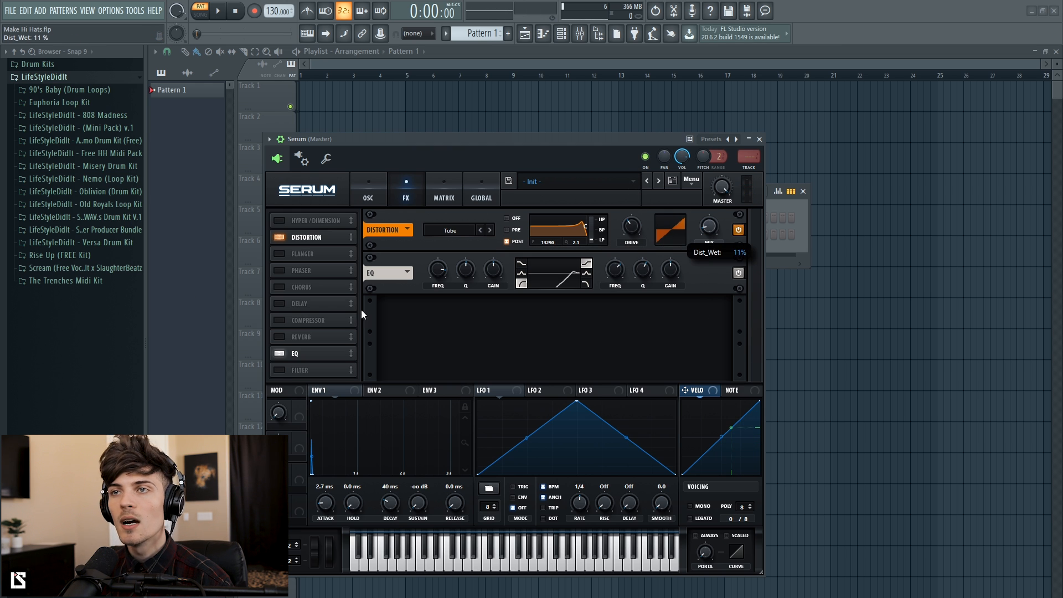
Try a phaser on the noise, followed by a chorus with adjusted rate, feedback and mix
{"action": "left_click", "coordinate": [282, 271]}
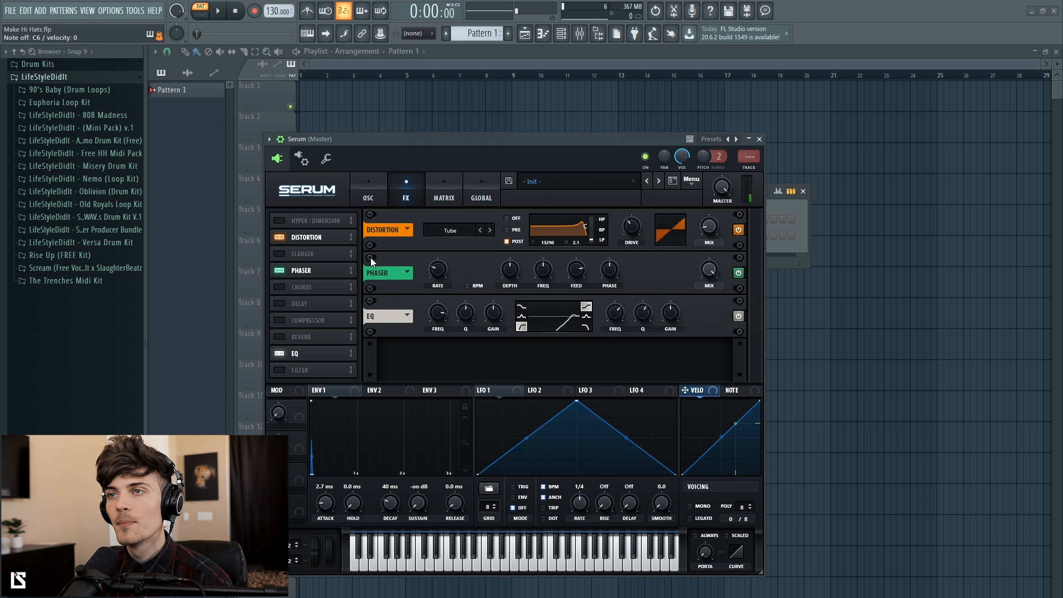
{"action": "left_click", "coordinate": [282, 271]}
{"action": "left_click", "coordinate": [282, 287]}
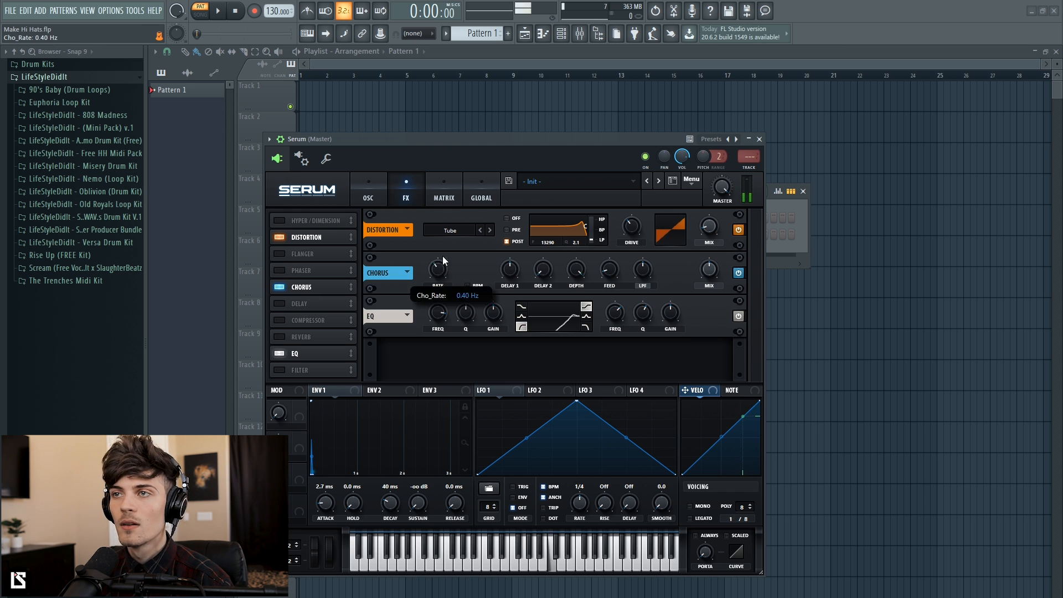
{"action": "left_click_drag", "start_coordinate": [711, 274], "coordinate": [646, 270]}
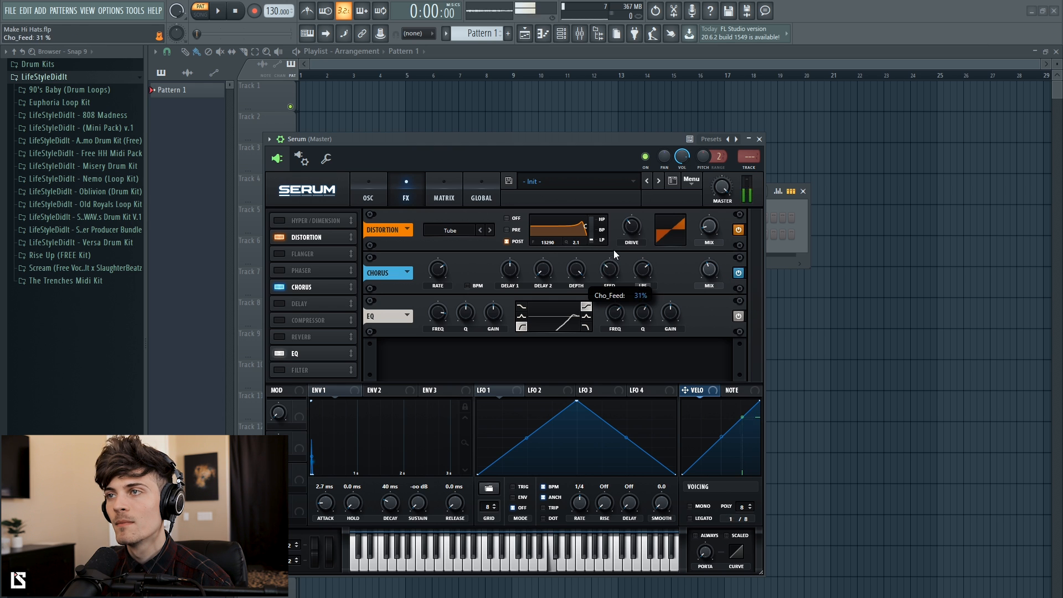
{"action": "left_click_drag", "start_coordinate": [700, 274], "coordinate": [702, 304]}
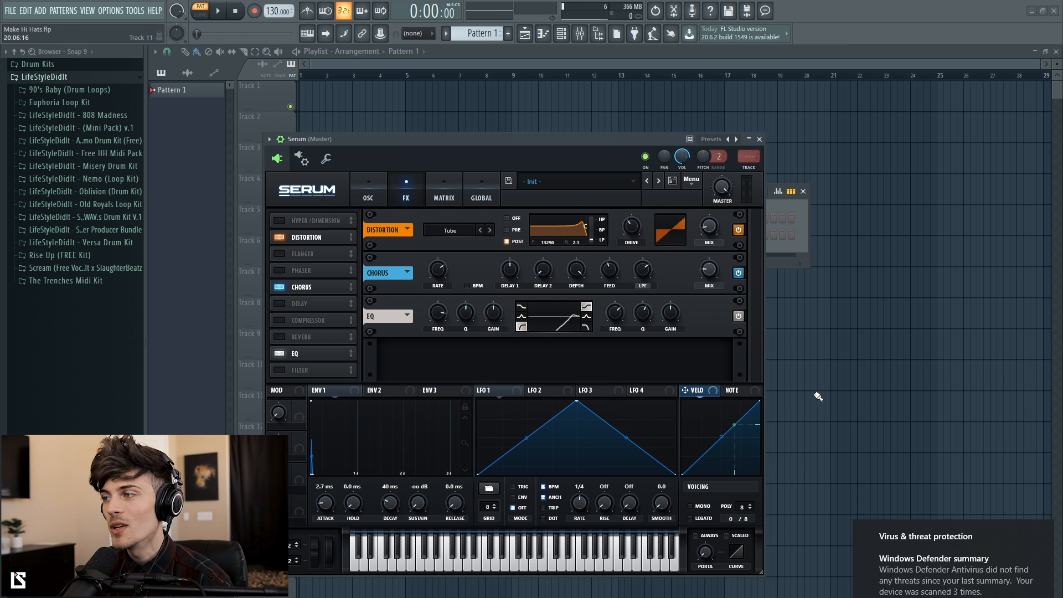
{"action": "left_click", "coordinate": [1044, 535]}
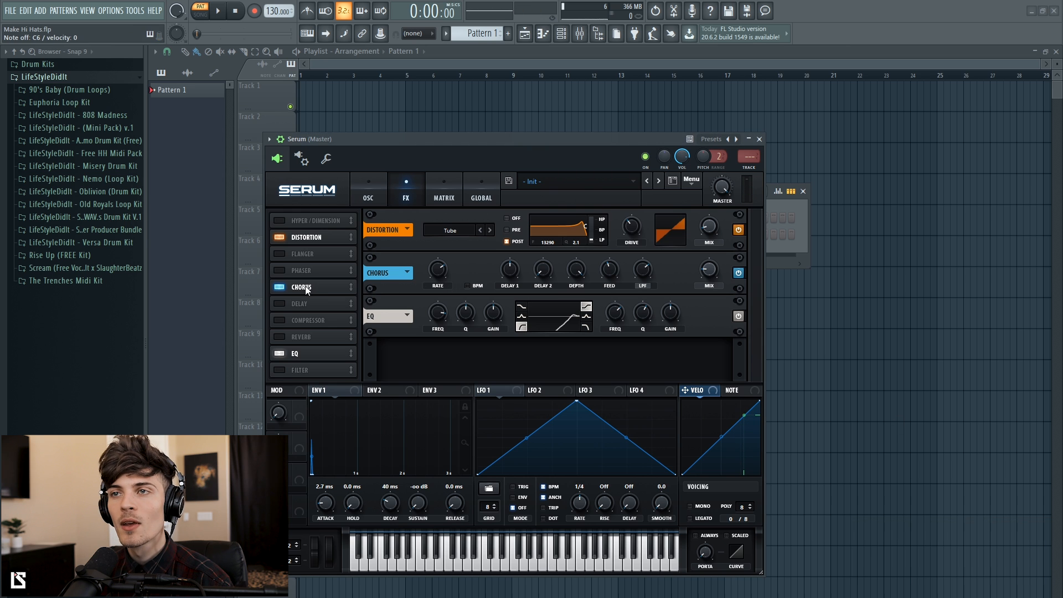
{"action": "left_click", "coordinate": [282, 287]}
Try a hall reverb with a smaller size, 1.4 s decay and 5% mix, and bypass it
{"action": "left_click", "coordinate": [305, 338]}
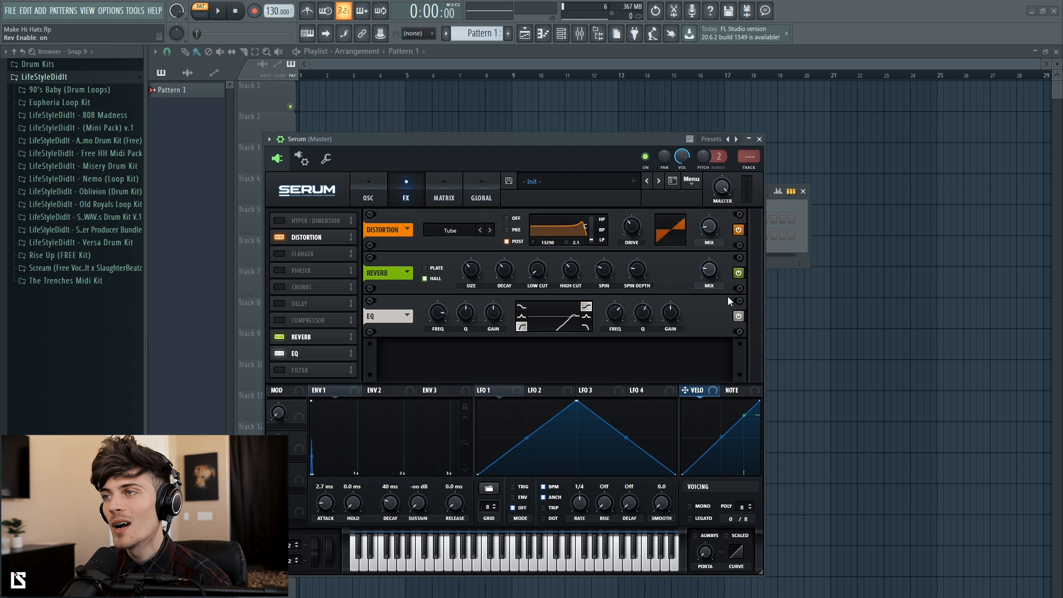
{"action": "left_click", "coordinate": [715, 271]}
{"action": "left_click_drag", "start_coordinate": [472, 273], "coordinate": [470, 300]}
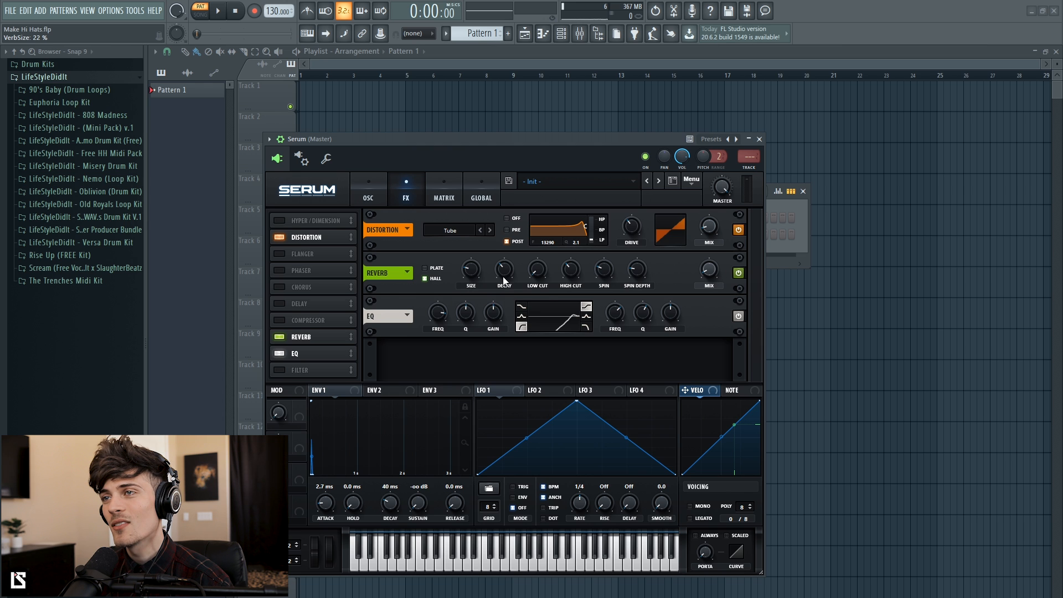
{"action": "left_click_drag", "start_coordinate": [503, 276], "coordinate": [501, 290]}
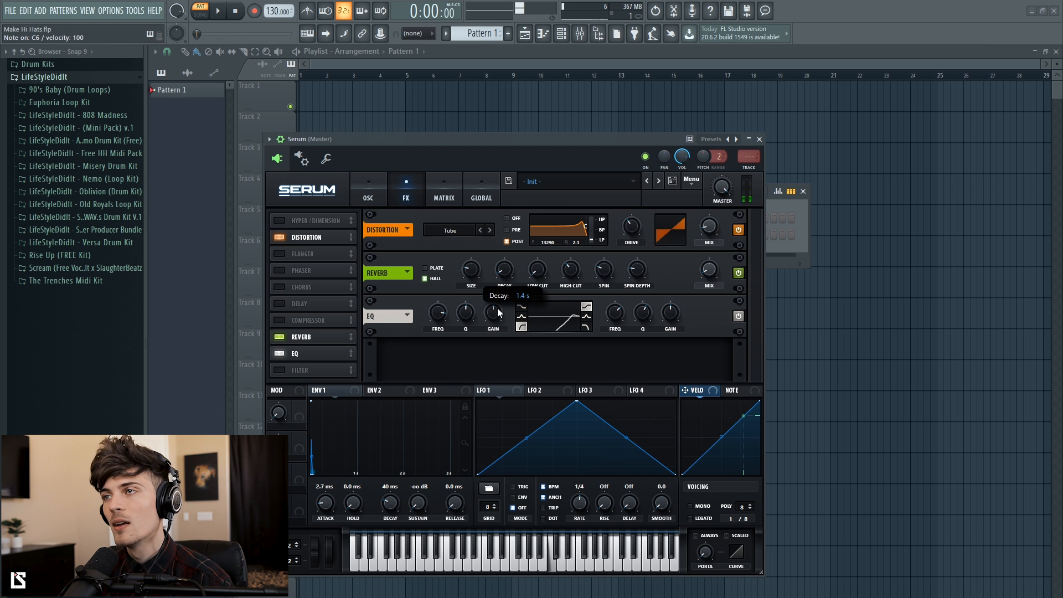
{"action": "left_click_drag", "start_coordinate": [709, 271], "coordinate": [711, 282]}
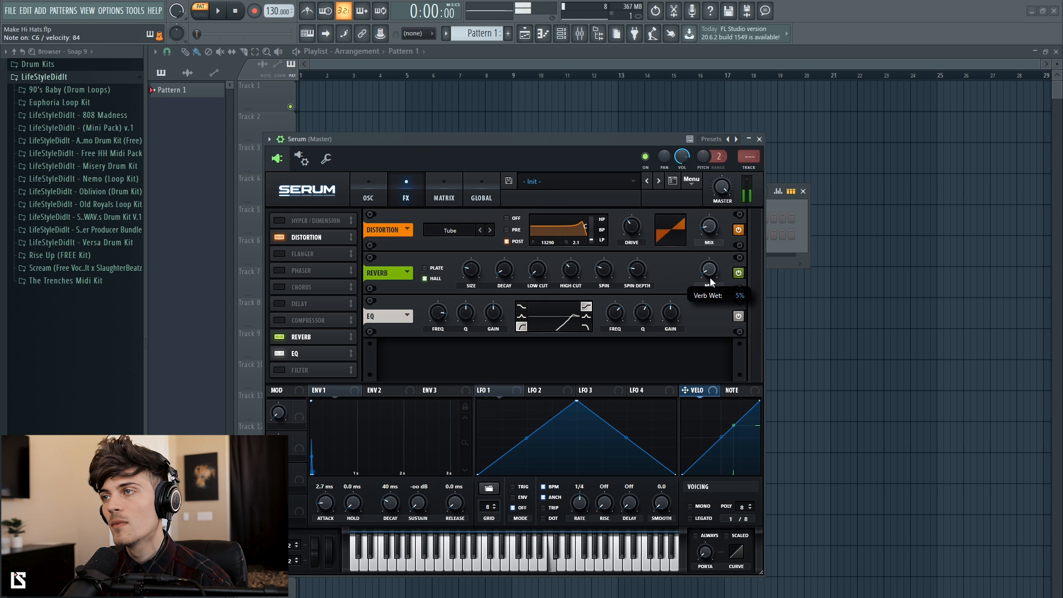
{"action": "left_click", "coordinate": [739, 273]}
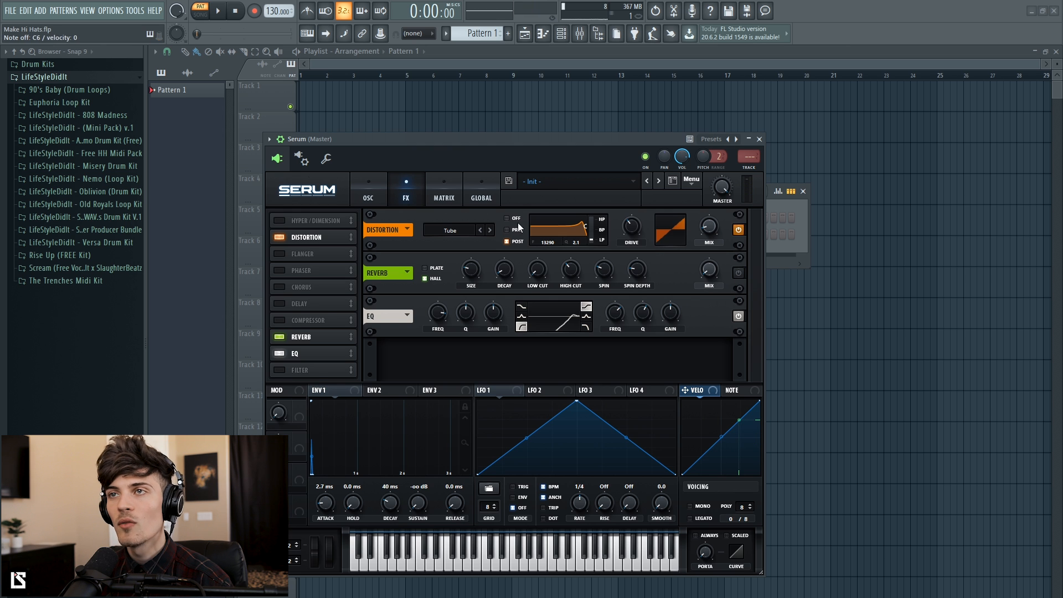
Load XF_HatSlice2 from Attacks_Misc into the noise oscillator and advance two samples through the list
{"action": "left_click", "coordinate": [379, 202]}
{"action": "left_click", "coordinate": [309, 307]}
{"action": "mouse_move", "coordinate": [315, 344]}
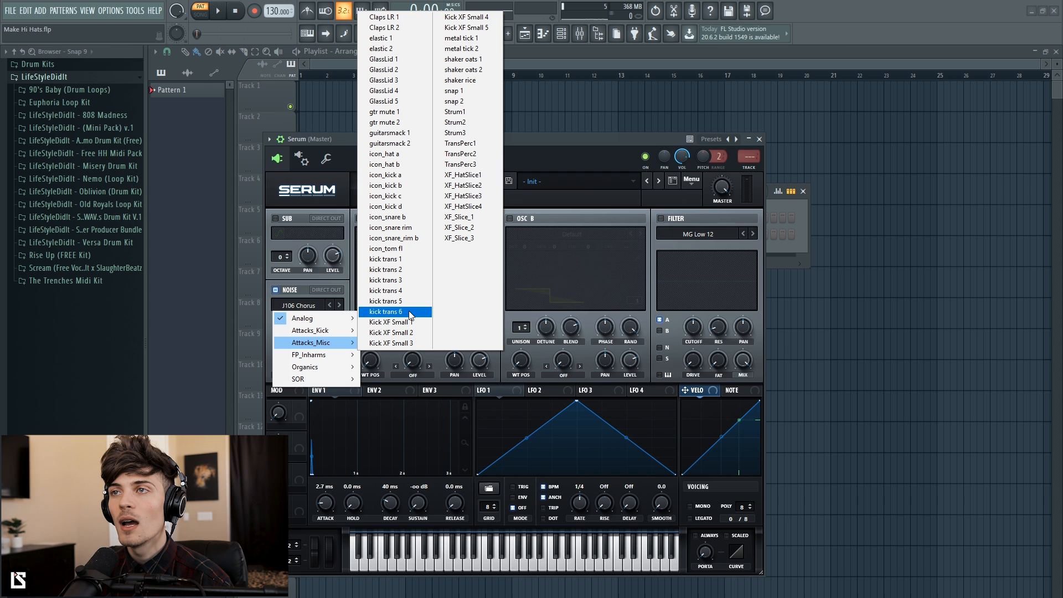
{"action": "left_click", "coordinate": [463, 185]}
{"action": "left_click", "coordinate": [331, 304]}
{"action": "left_click", "coordinate": [330, 304]}
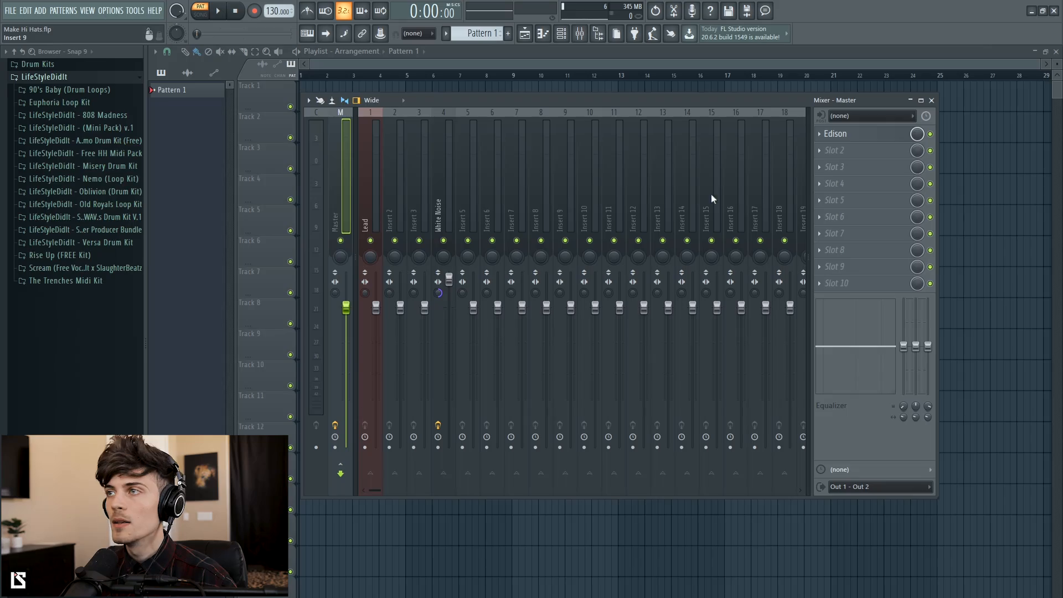
Open Edison on the Master track, clear its existing sample and record the Serum hi-hat
{"action": "left_click", "coordinate": [874, 135]}
{"action": "key", "text": "Delete"}
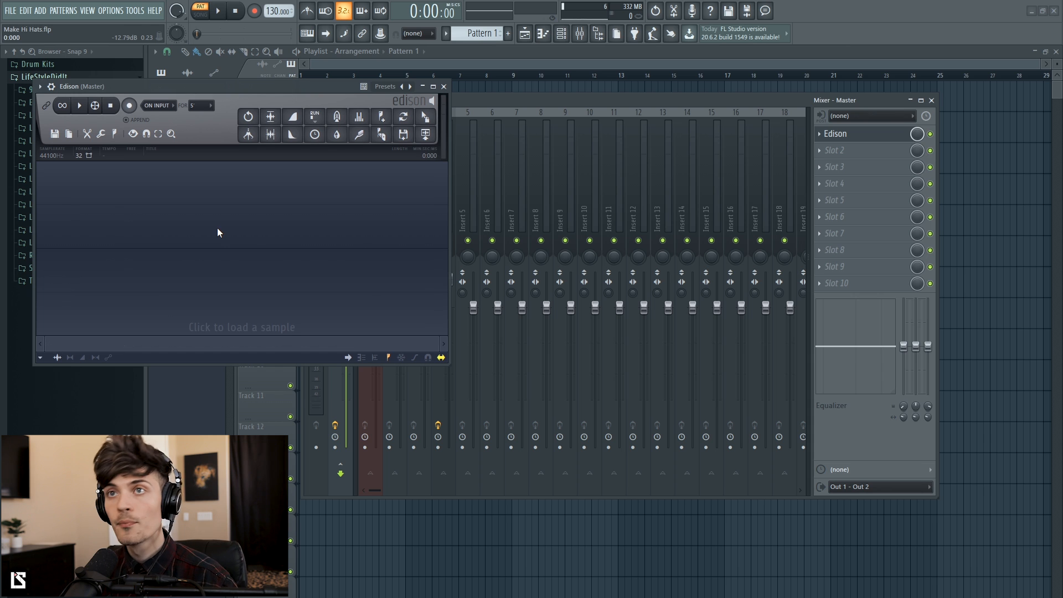
{"action": "left_click", "coordinate": [129, 105]}
{"action": "left_click", "coordinate": [132, 110]}
Select the whole hi-hat recording and amplify it twice with the Amp tool
{"action": "key", "text": "ctrl+a"}
{"action": "key", "text": "alt+a"}
{"action": "left_click", "coordinate": [898, 402]}
{"action": "key", "text": "alt+a"}
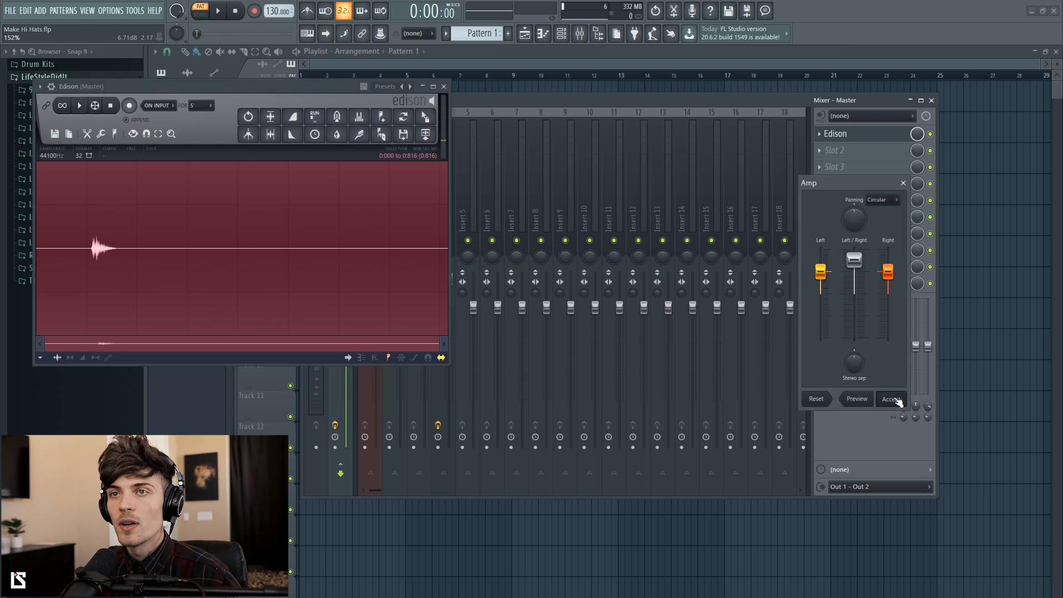
{"action": "left_click", "coordinate": [898, 401]}
Trim the hi-hat recording by deleting the silence after its tail and before its attack
{"action": "left_click_drag", "start_coordinate": [129, 284], "coordinate": [448, 284]}
{"action": "key", "text": "Delete"}
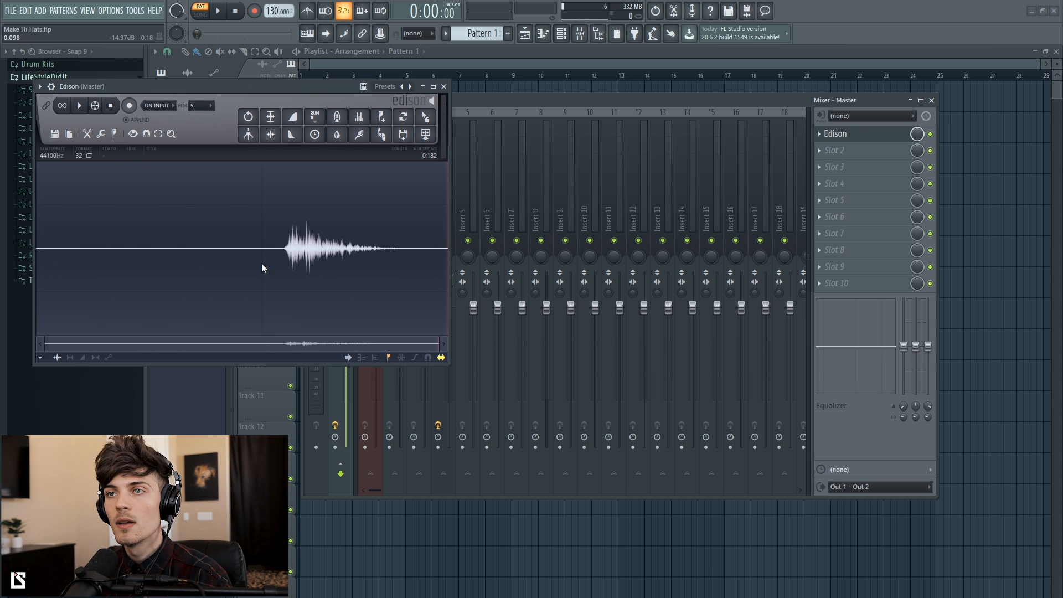
{"action": "left_click_drag", "start_coordinate": [284, 254], "coordinate": [47, 280]}
{"action": "key", "text": "Delete"}
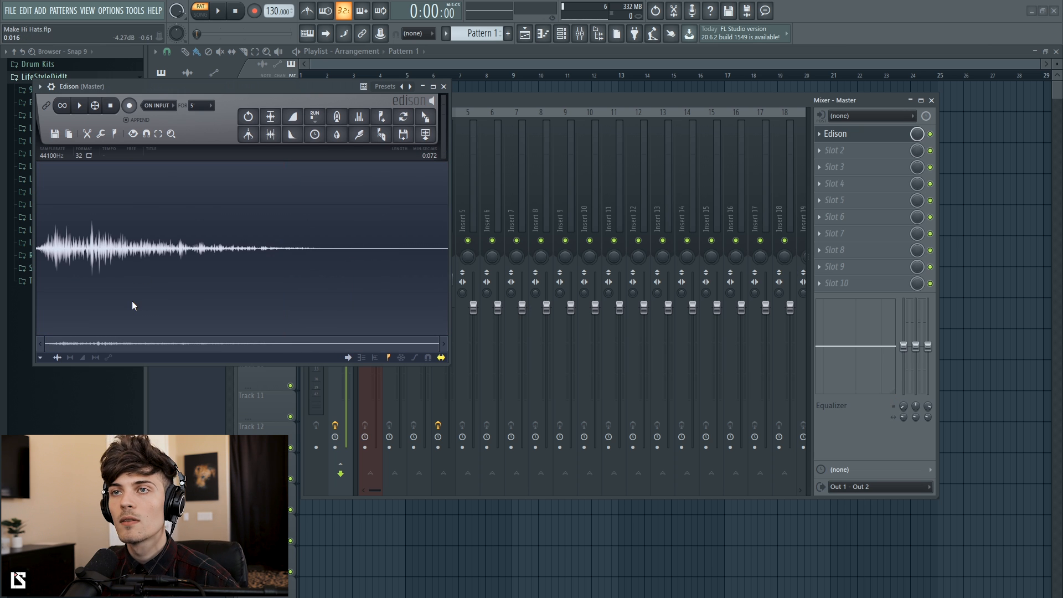
Play the trimmed hi-hat and apply a fade-out twice from about 0.022 s to the end
{"action": "key", "text": "space"}
{"action": "key", "text": "space"}
{"action": "left_click", "coordinate": [164, 254]}
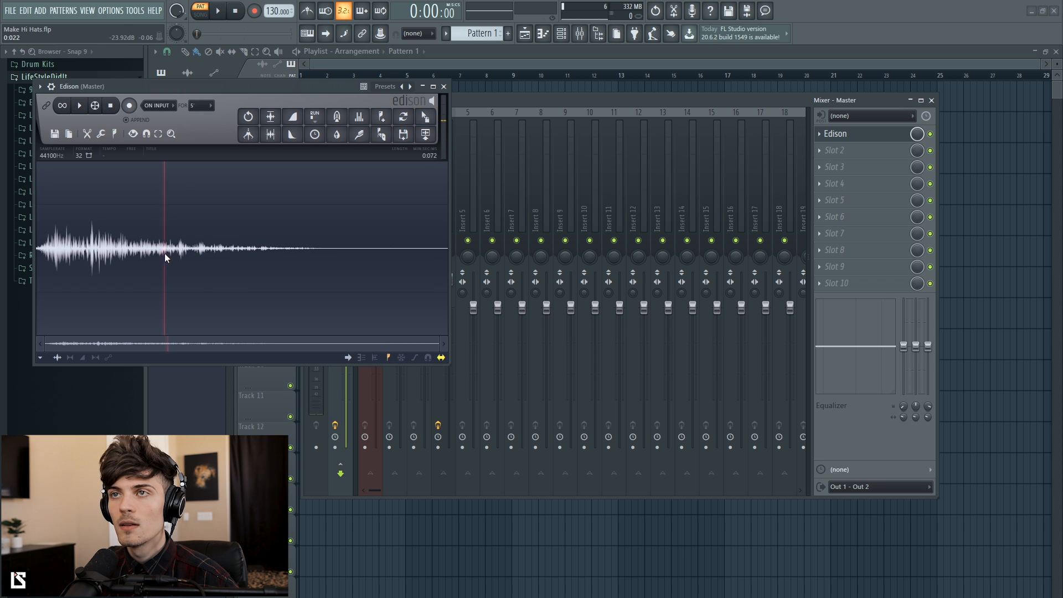
{"action": "left_click_drag", "start_coordinate": [164, 254], "coordinate": [450, 249]}
{"action": "left_click", "coordinate": [295, 137]}
{"action": "left_click", "coordinate": [296, 139]}
Audition the faded hi-hat, export it from Edison as a new channel sample and close Edison
{"action": "left_click_drag", "start_coordinate": [134, 255], "coordinate": [2, 308]}
{"action": "key", "text": "space"}
{"action": "key", "text": "space"}
{"action": "key", "text": "space"}
{"action": "left_click_drag", "start_coordinate": [425, 117], "coordinate": [480, 261]}
{"action": "left_click", "coordinate": [444, 87]}
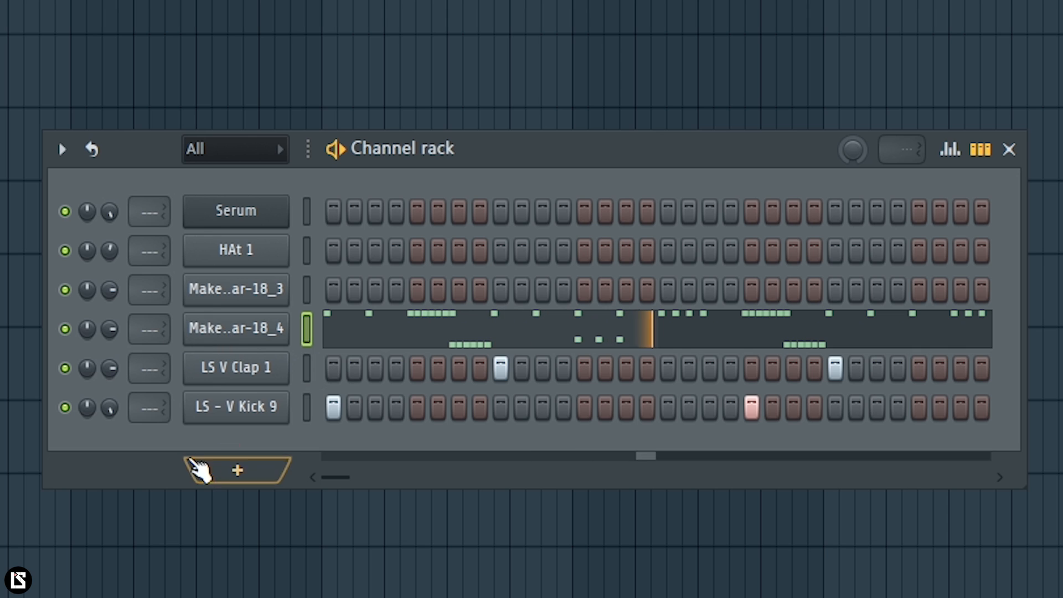
Adjust the volume of the LS V Clap 1 channel while the hi-hat pattern plays
{"action": "left_click_drag", "start_coordinate": [117, 371], "coordinate": [117, 362]}
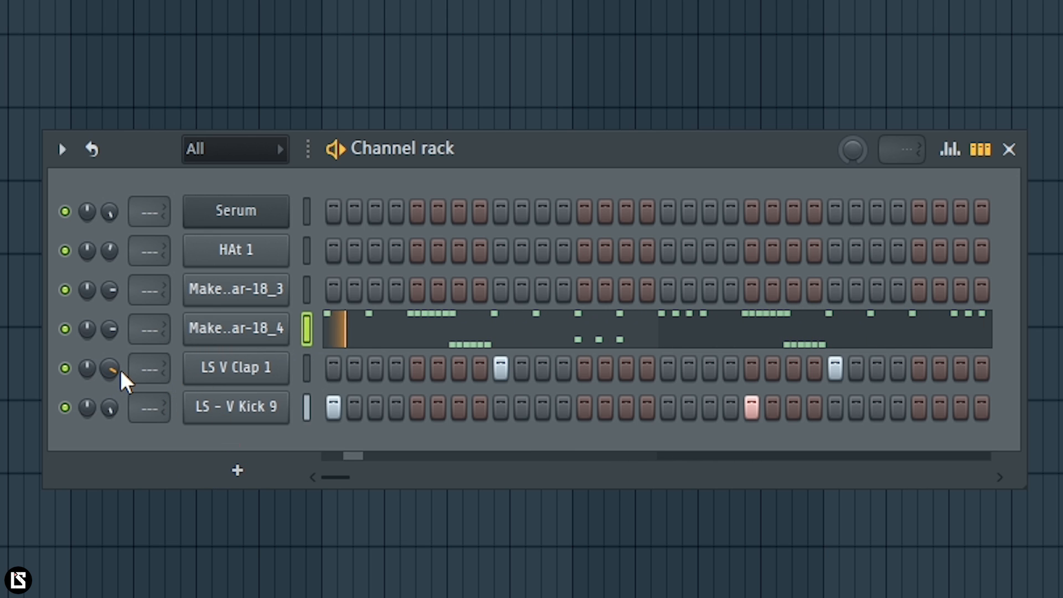